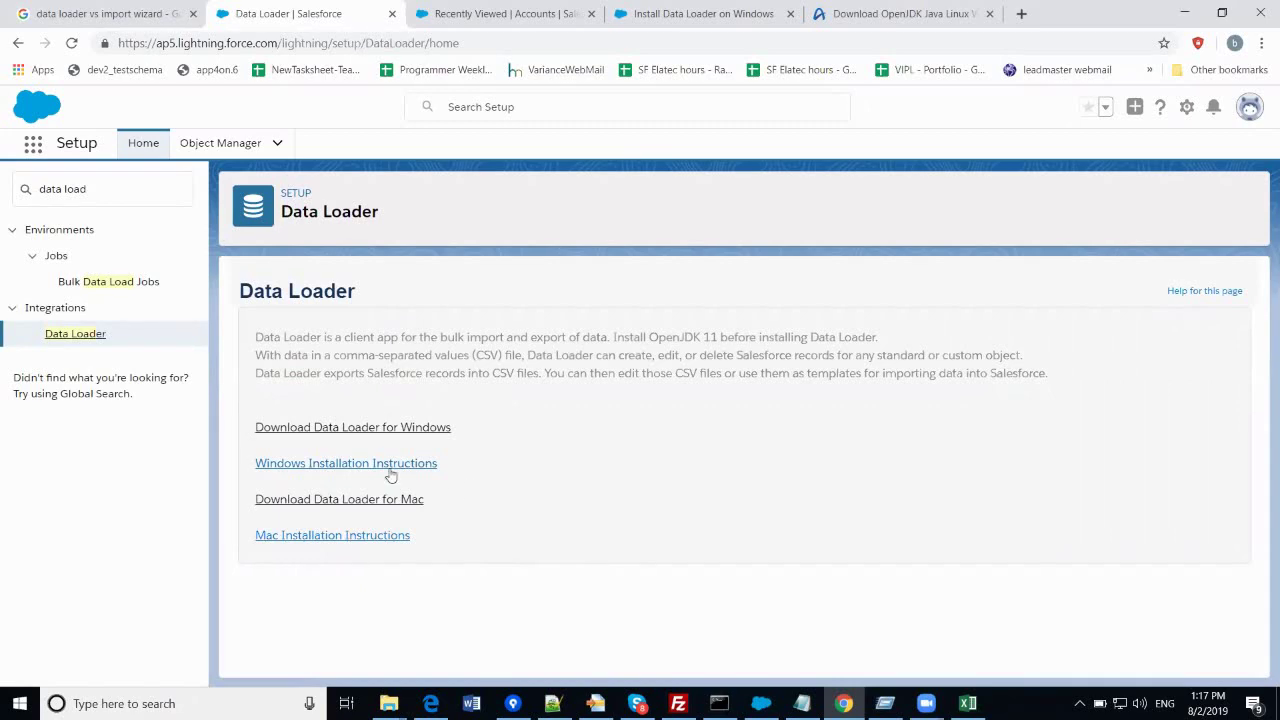
- Open the 'Install Data Loader on Windows' help article and scroll to its six install steps
click(482, 14)
click(676, 11)
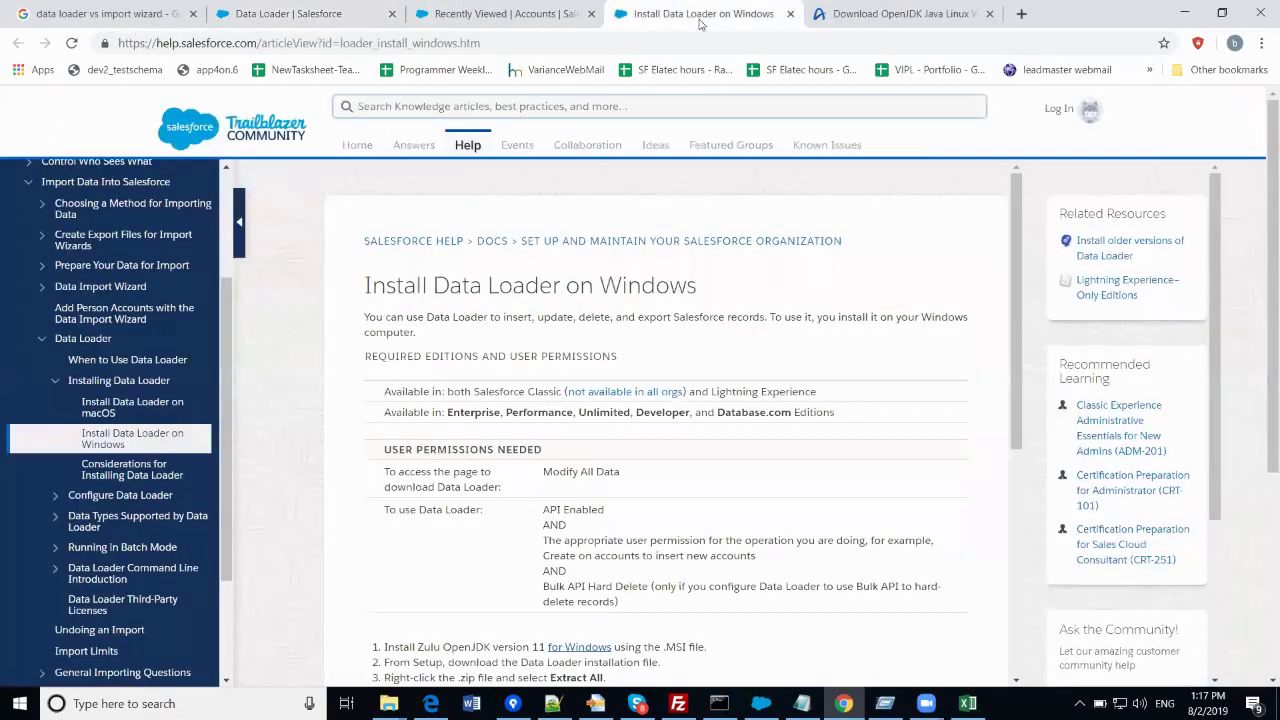
scroll(620, 370, down, 2)
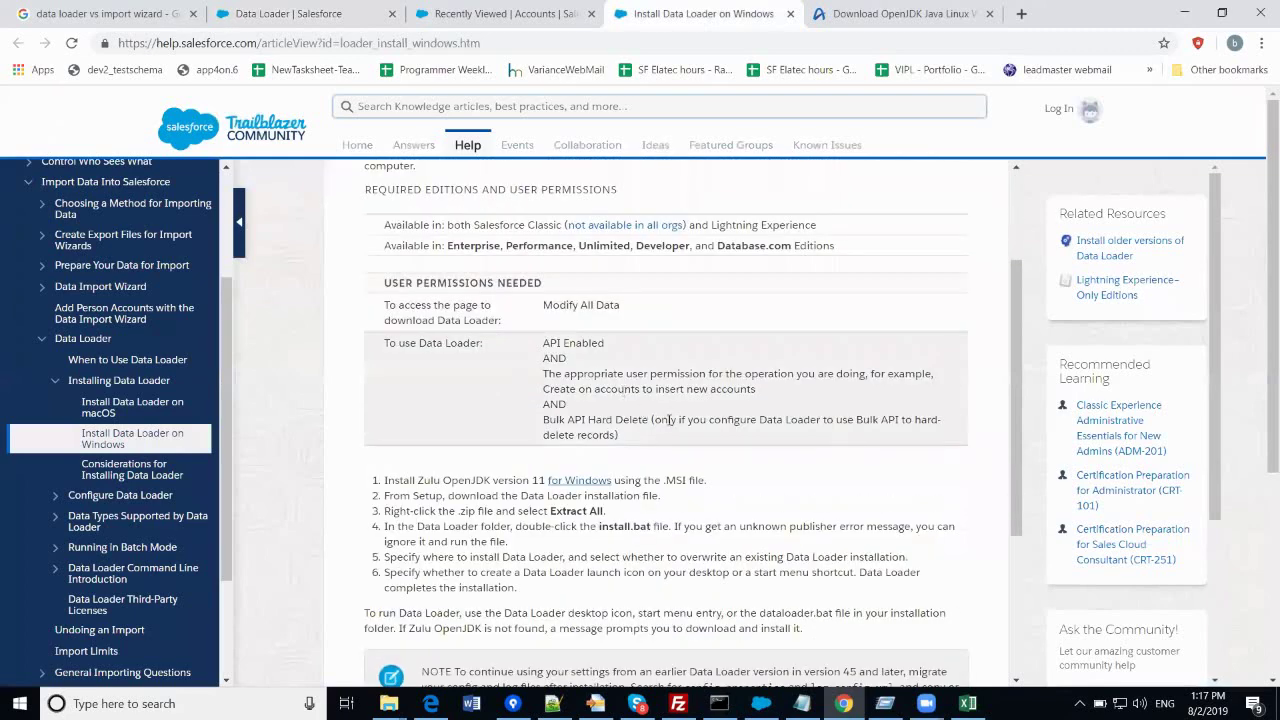
scroll(671, 428, down, 1)
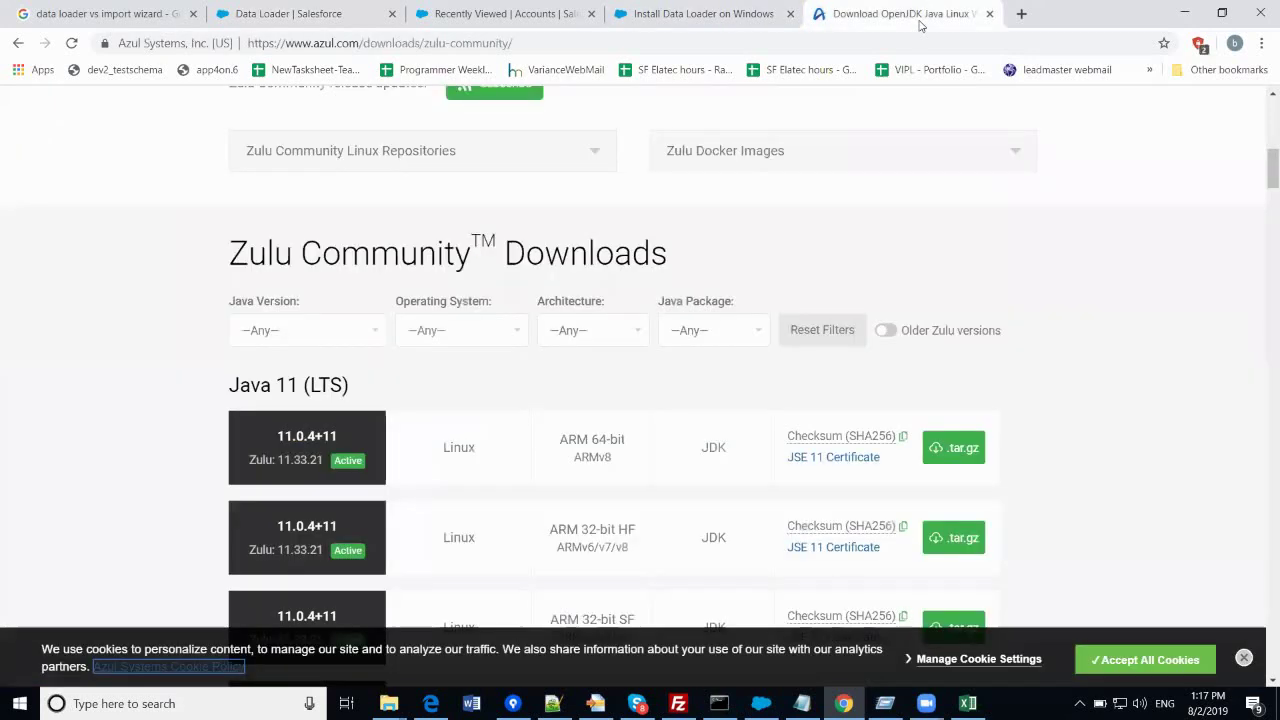
click(934, 11)
scroll(586, 394, down, 1)
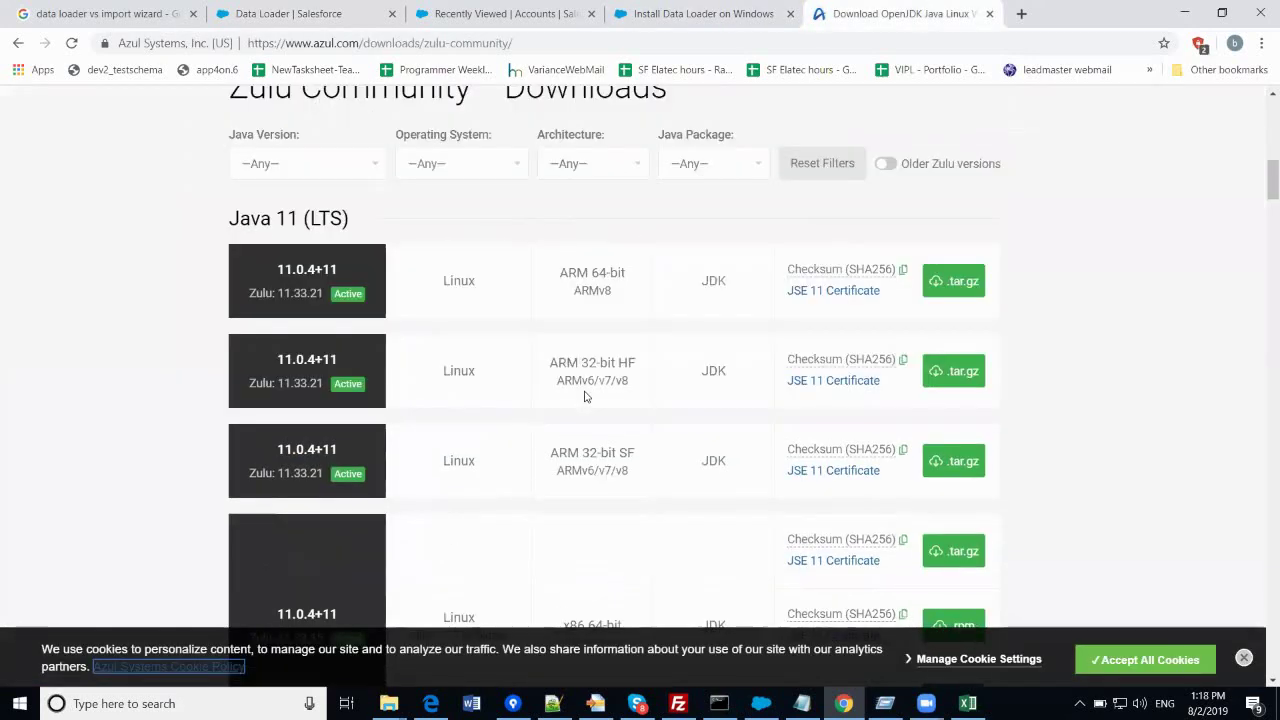
scroll(586, 397, up, 1)
scroll(586, 397, down, 2)
scroll(586, 397, down, 3)
scroll(586, 397, down, 3)
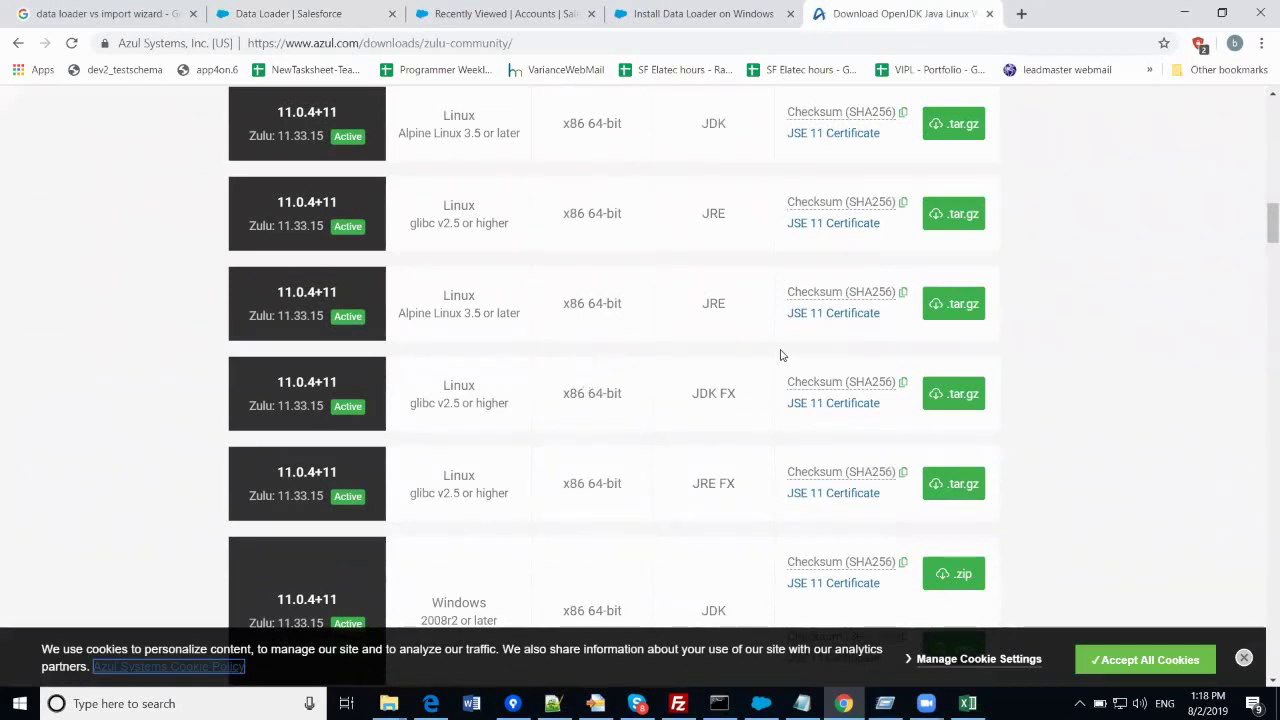
scroll(615, 410, down, 2)
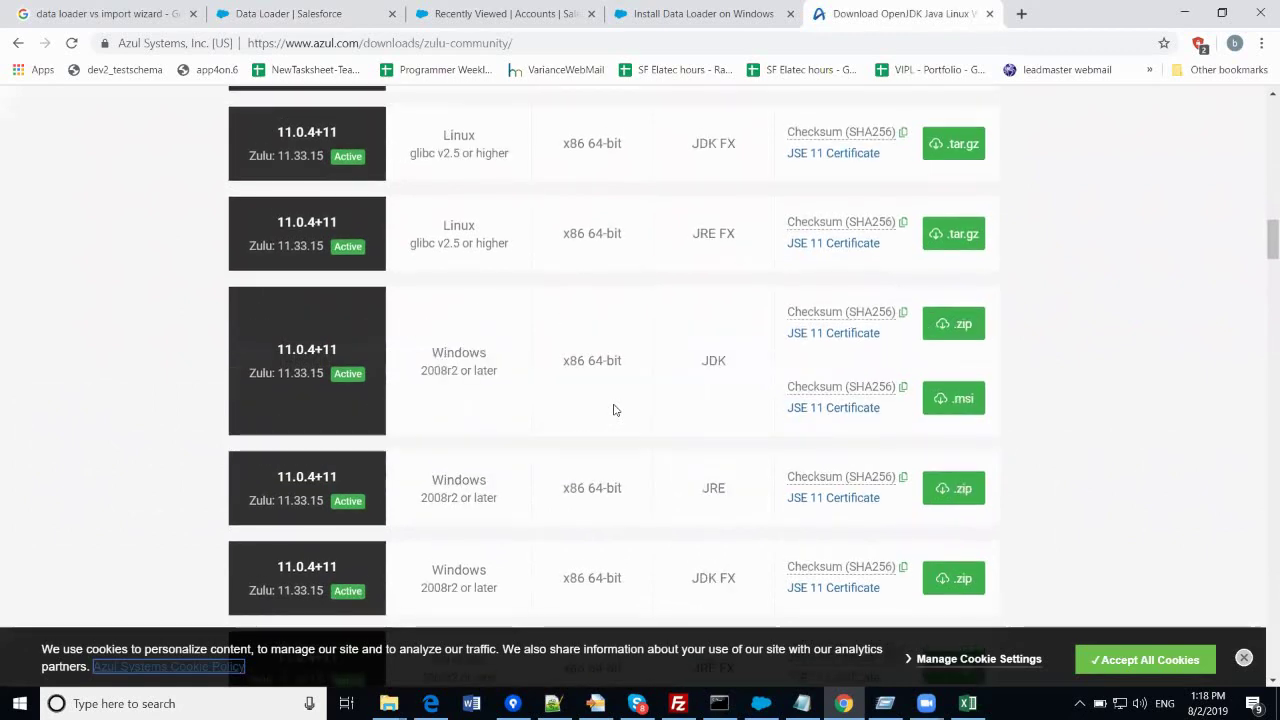
scroll(612, 408, up, 10)
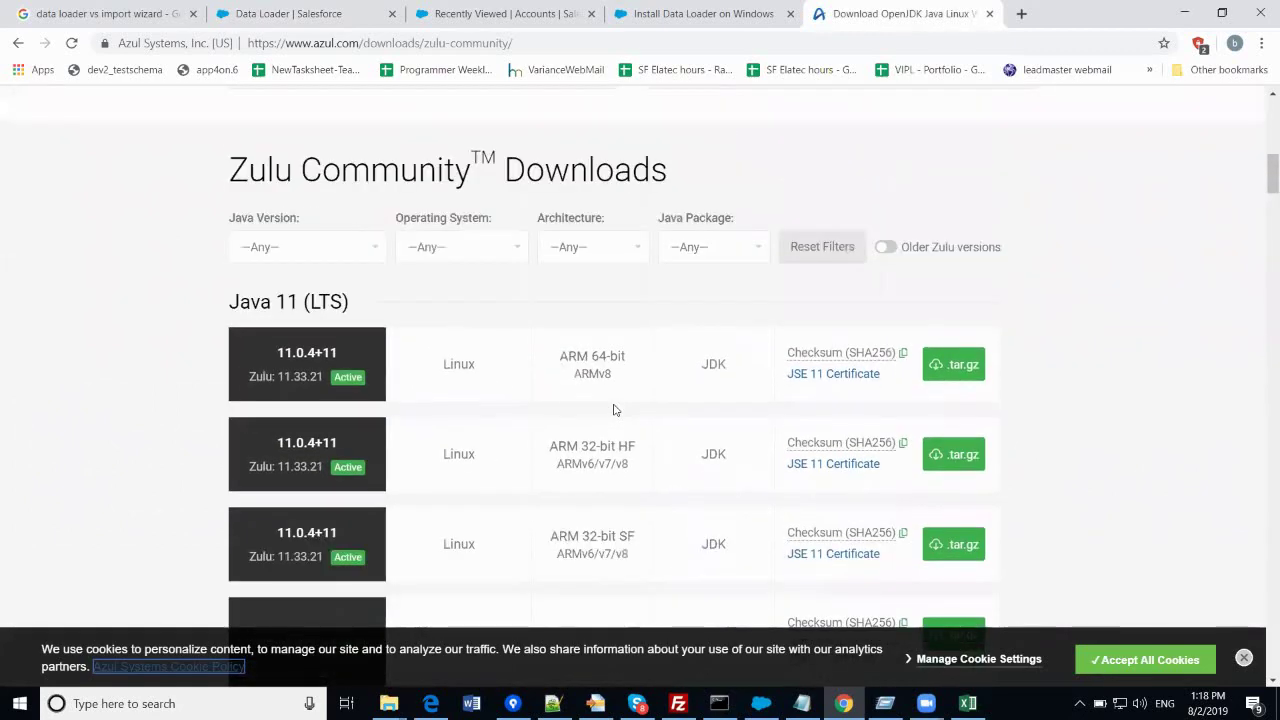
click(690, 14)
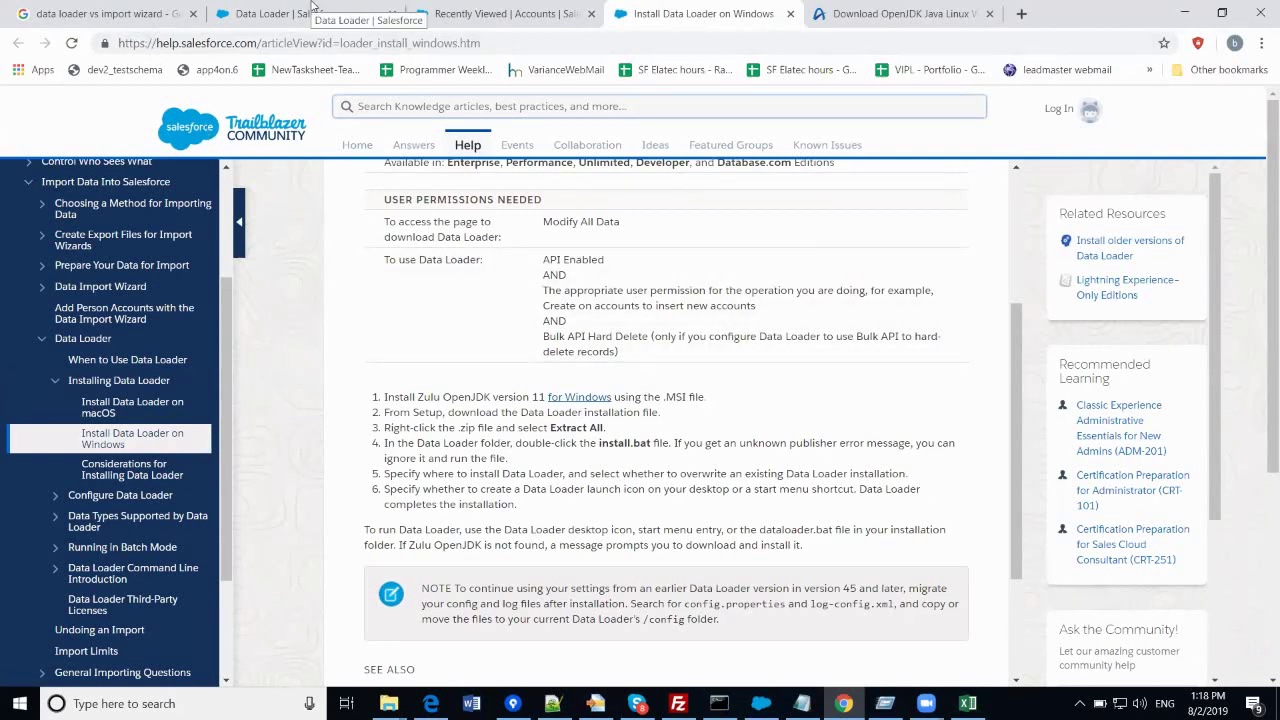
- Return to the 'Data Loader | Salesforce' setup page in the browser
click(305, 17)
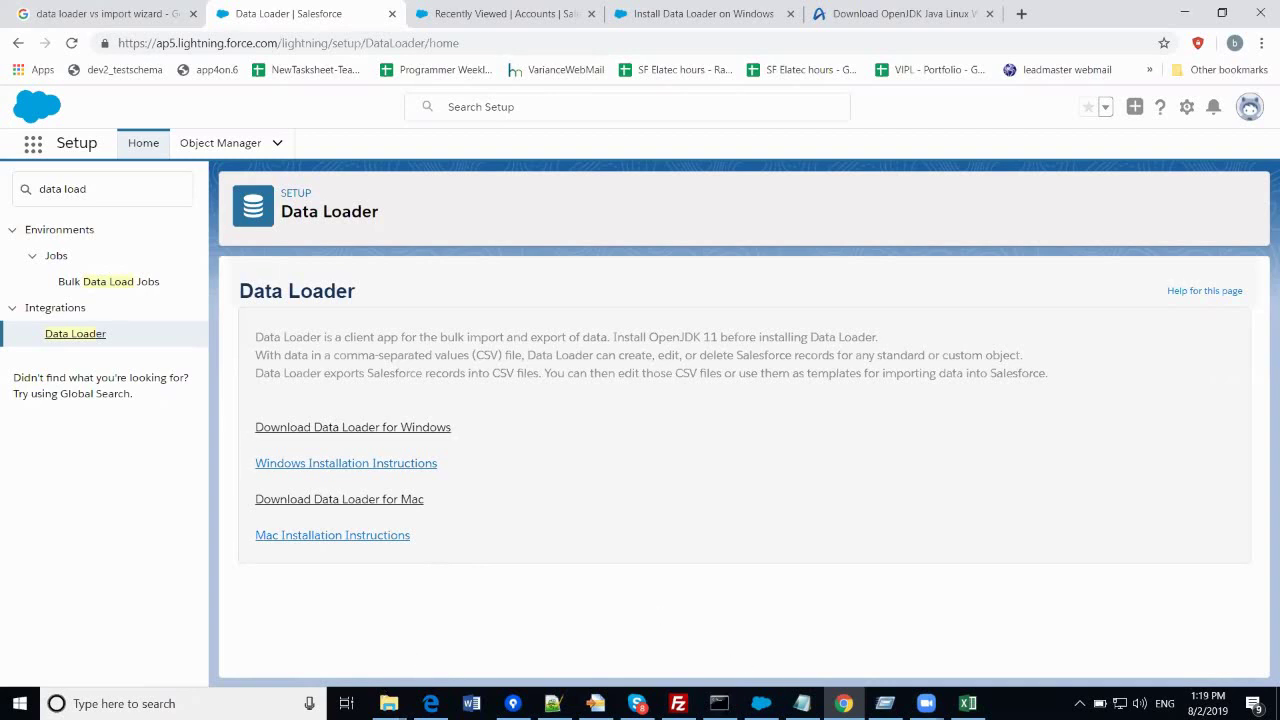
- Bring the Data Loader 45.0.0 window to the front and maximize it
mouse_move(761, 703)
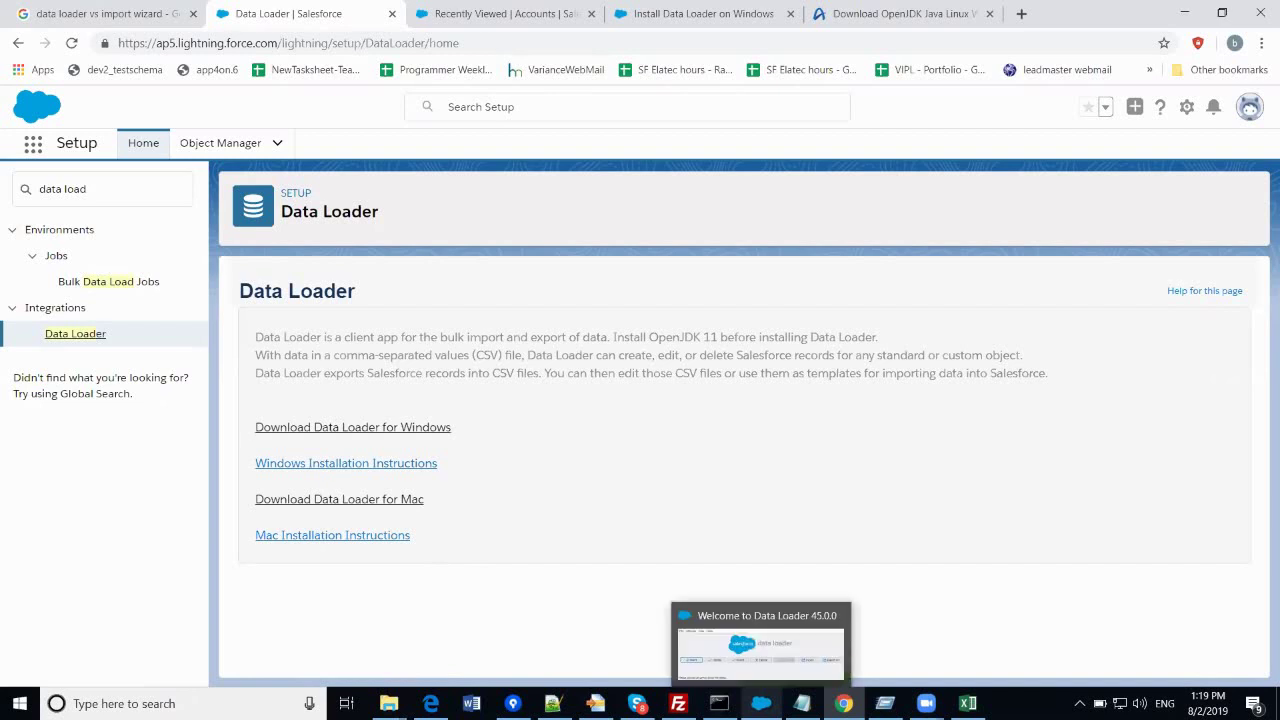
click(760, 645)
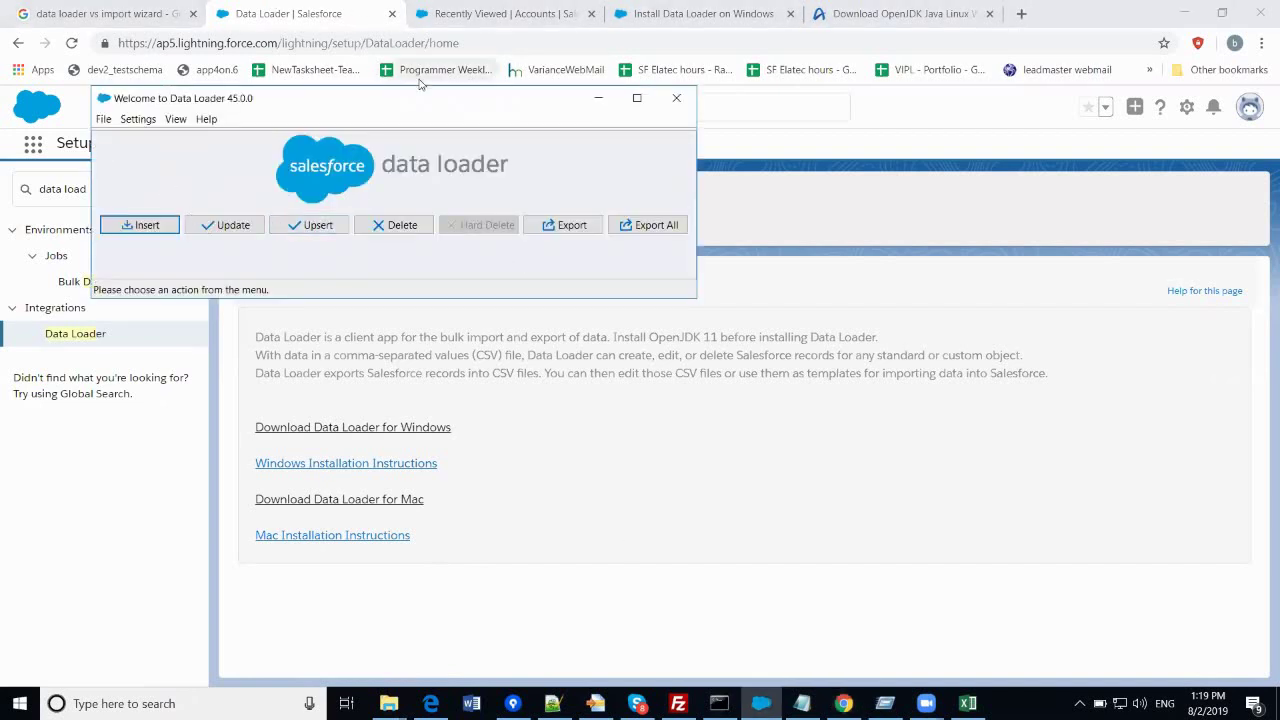
click(637, 98)
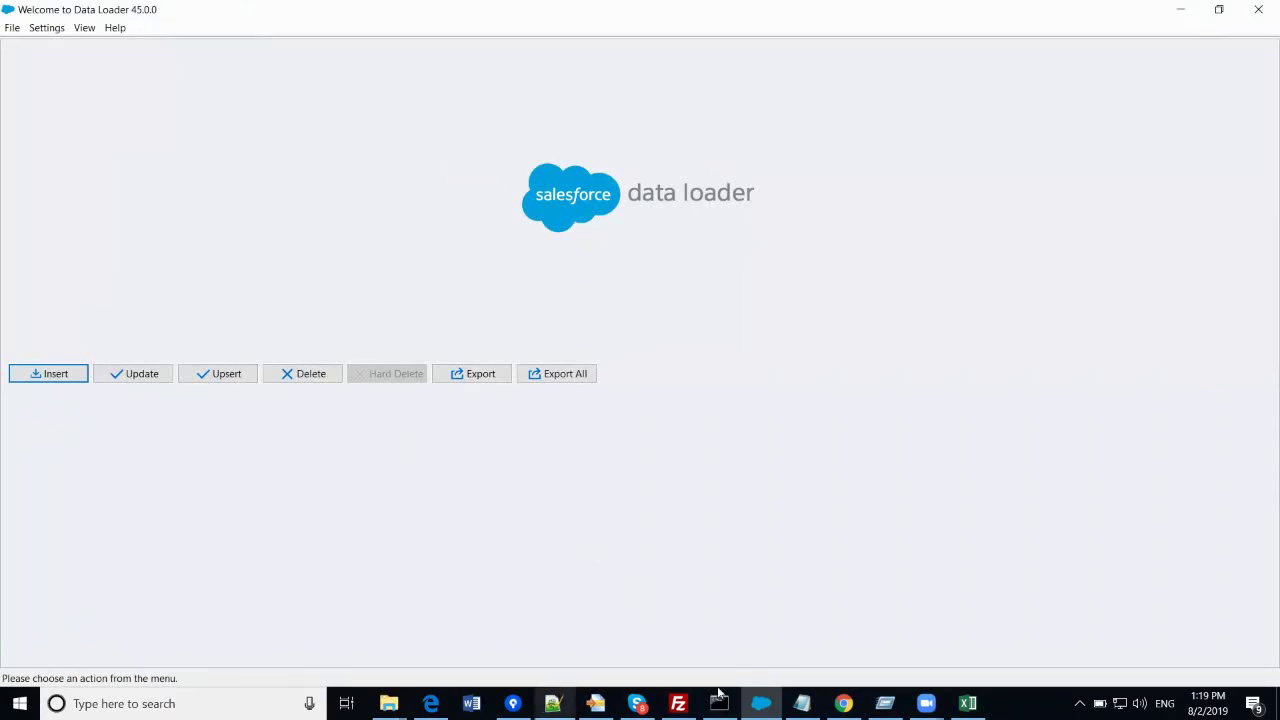
- Look over the browser tabs, then return to Data Loader and start a new Insert
key(alt+Tab)
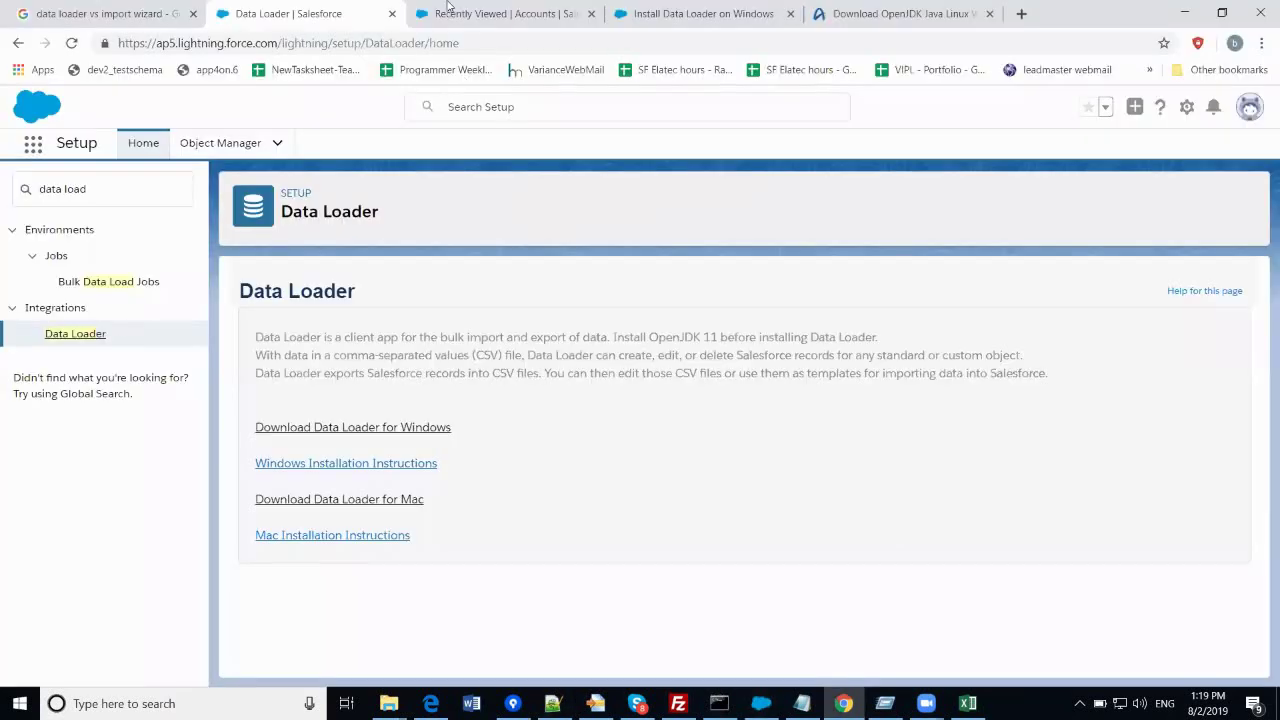
click(447, 5)
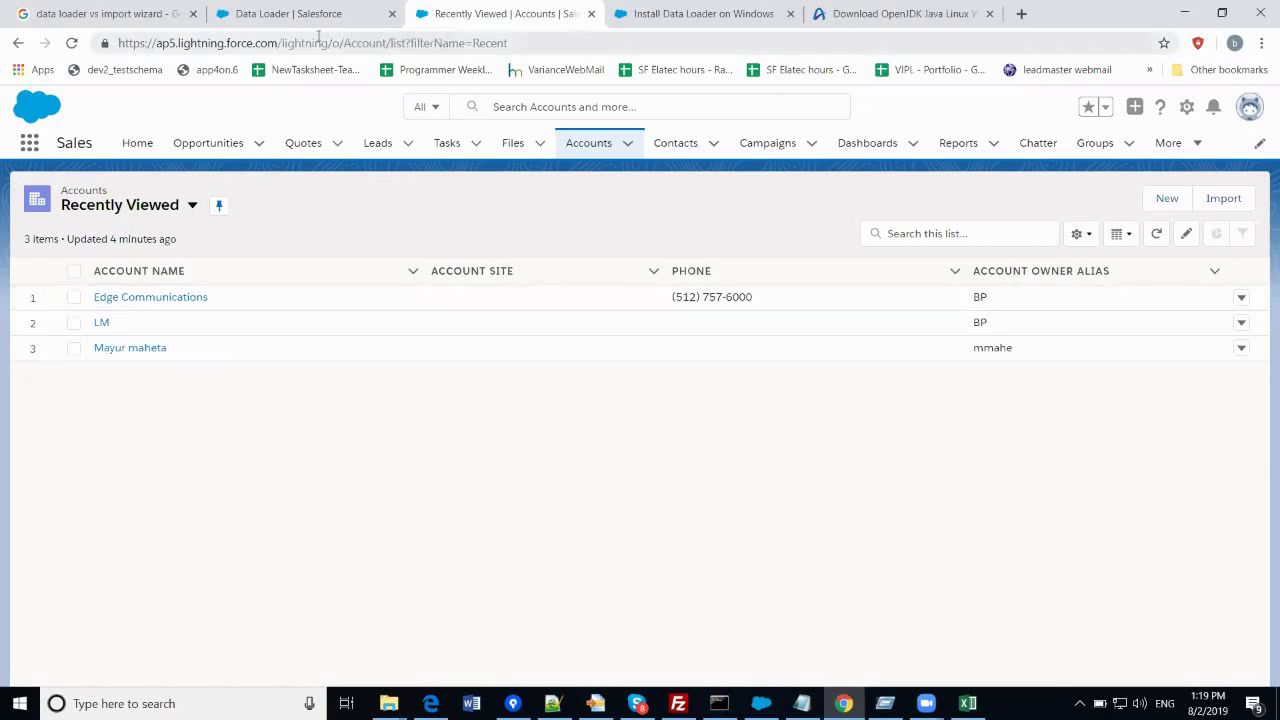
click(300, 20)
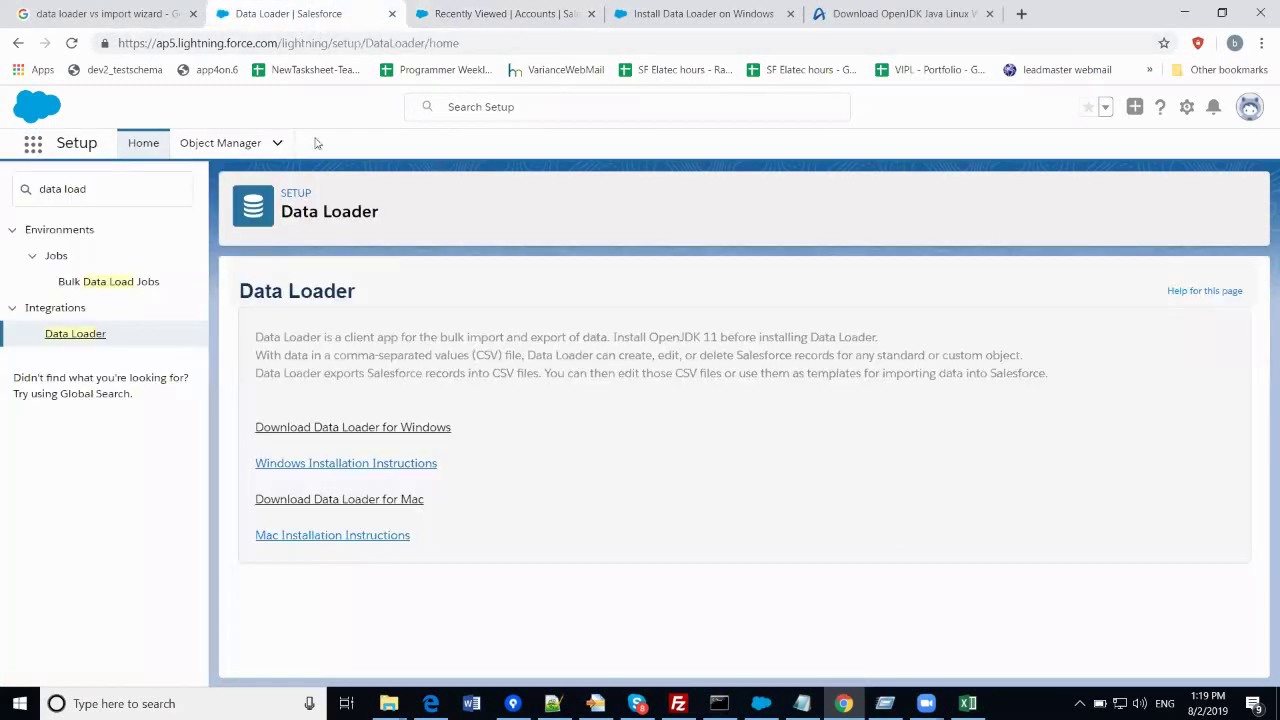
click(657, 13)
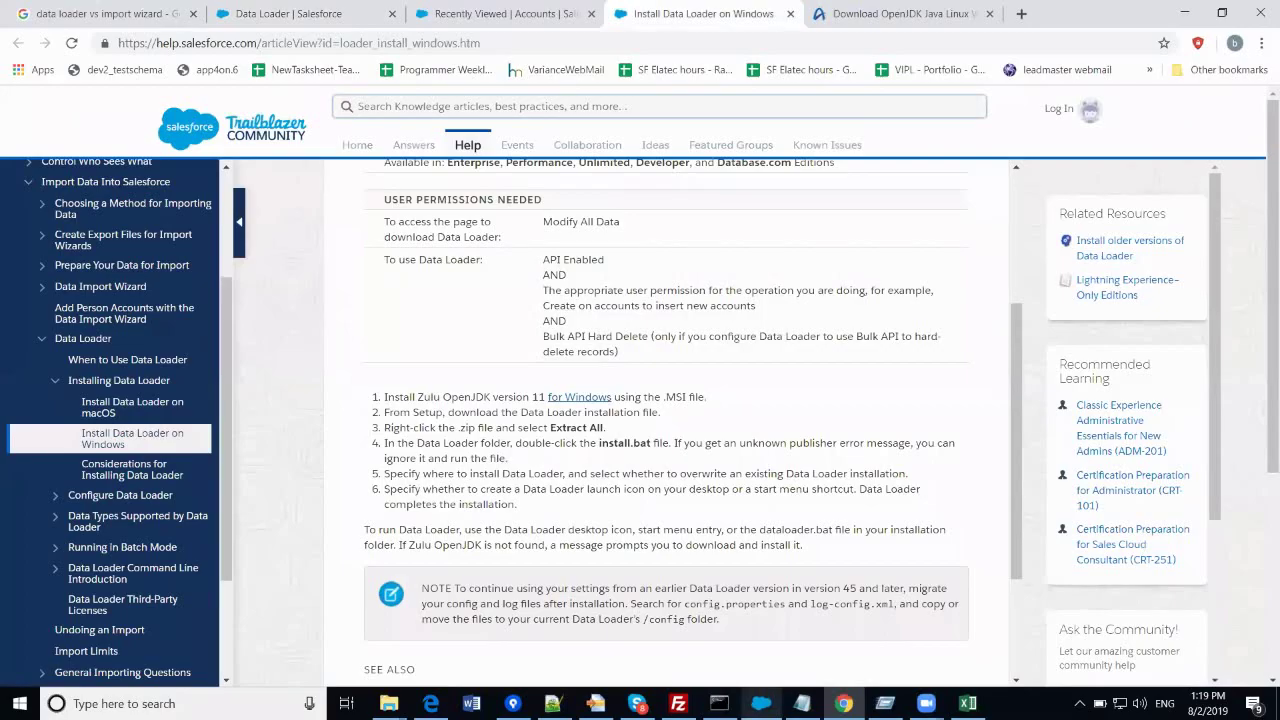
key(alt+Tab)
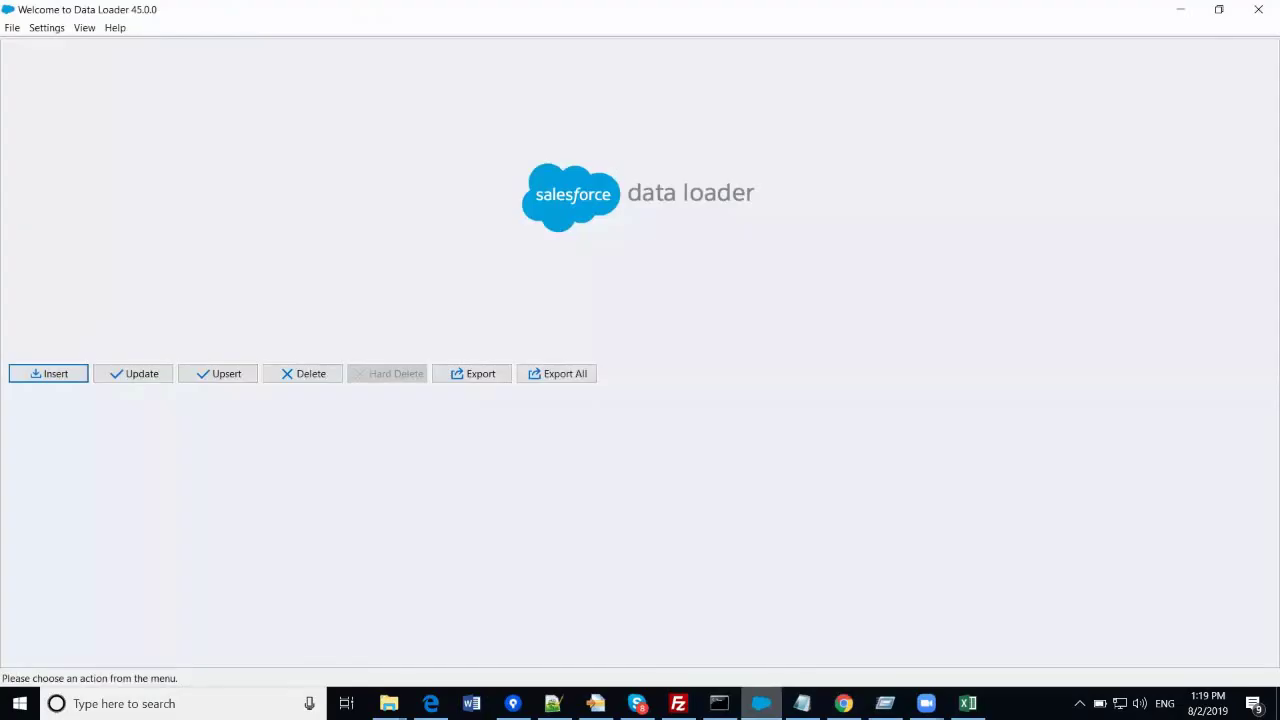
key(Return)
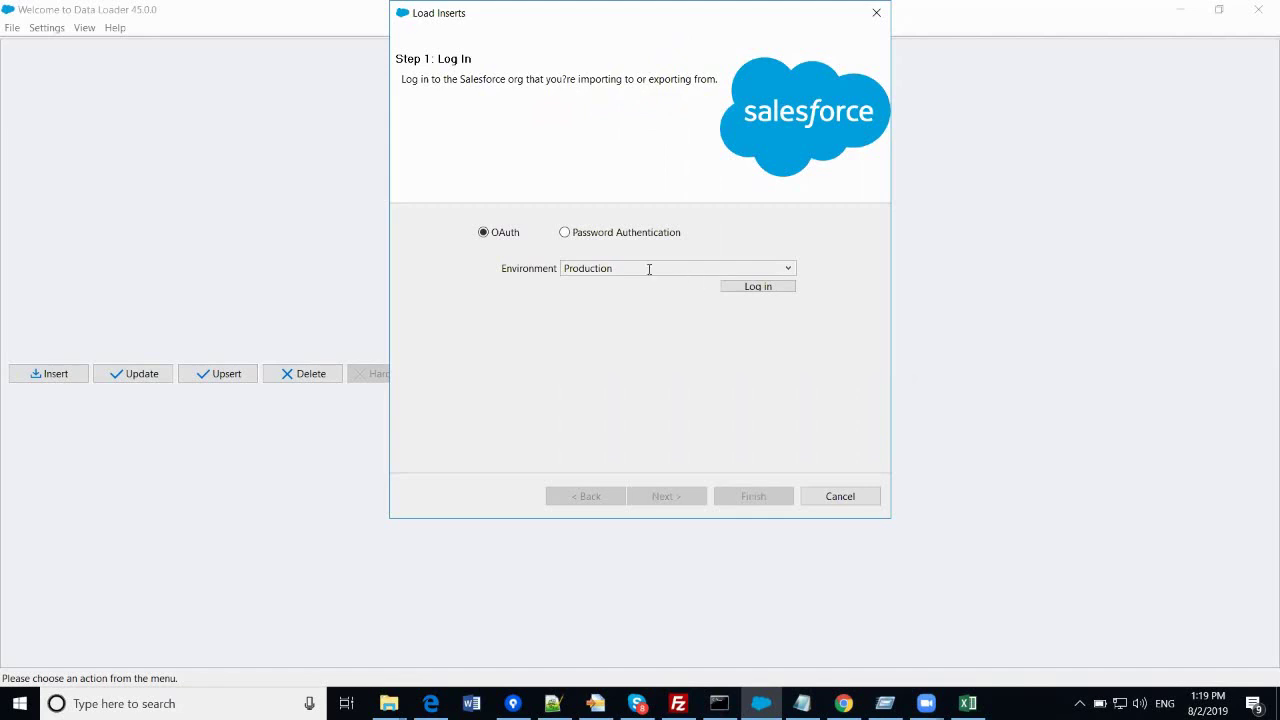
- Log in to the Production org via OAuth with the account username and password
click(777, 290)
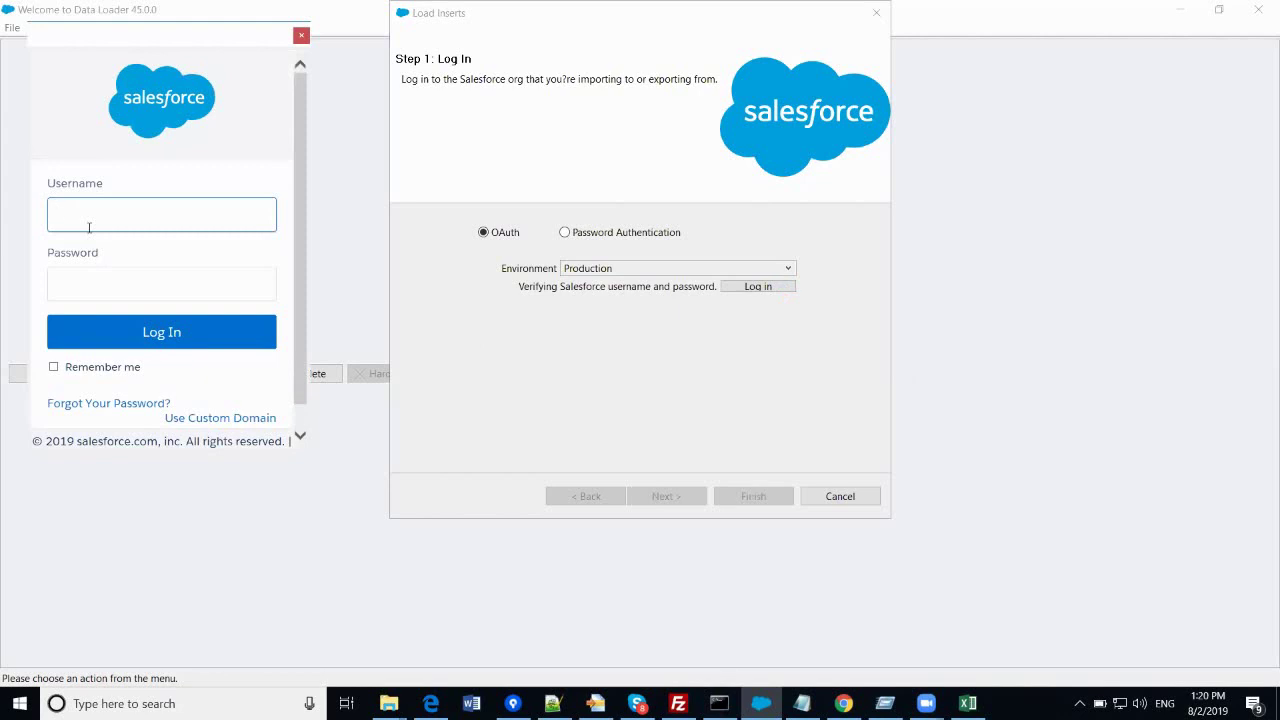
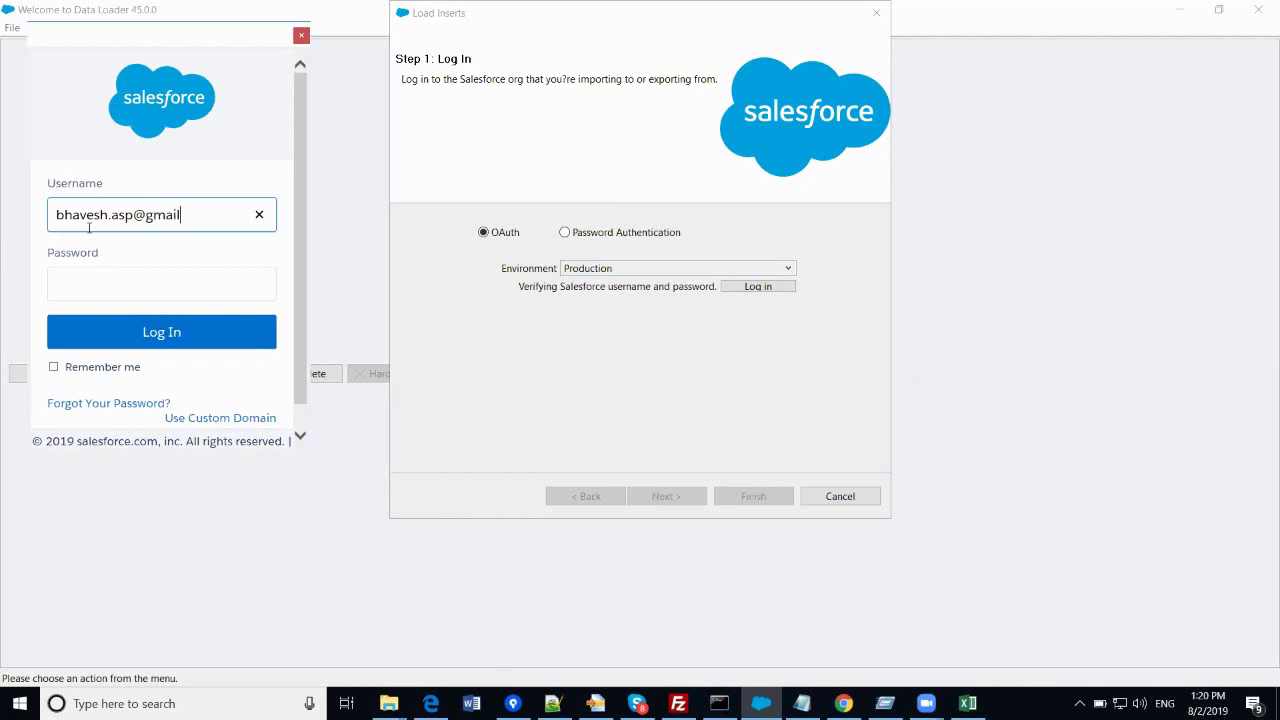
key(Tab)
text(********)
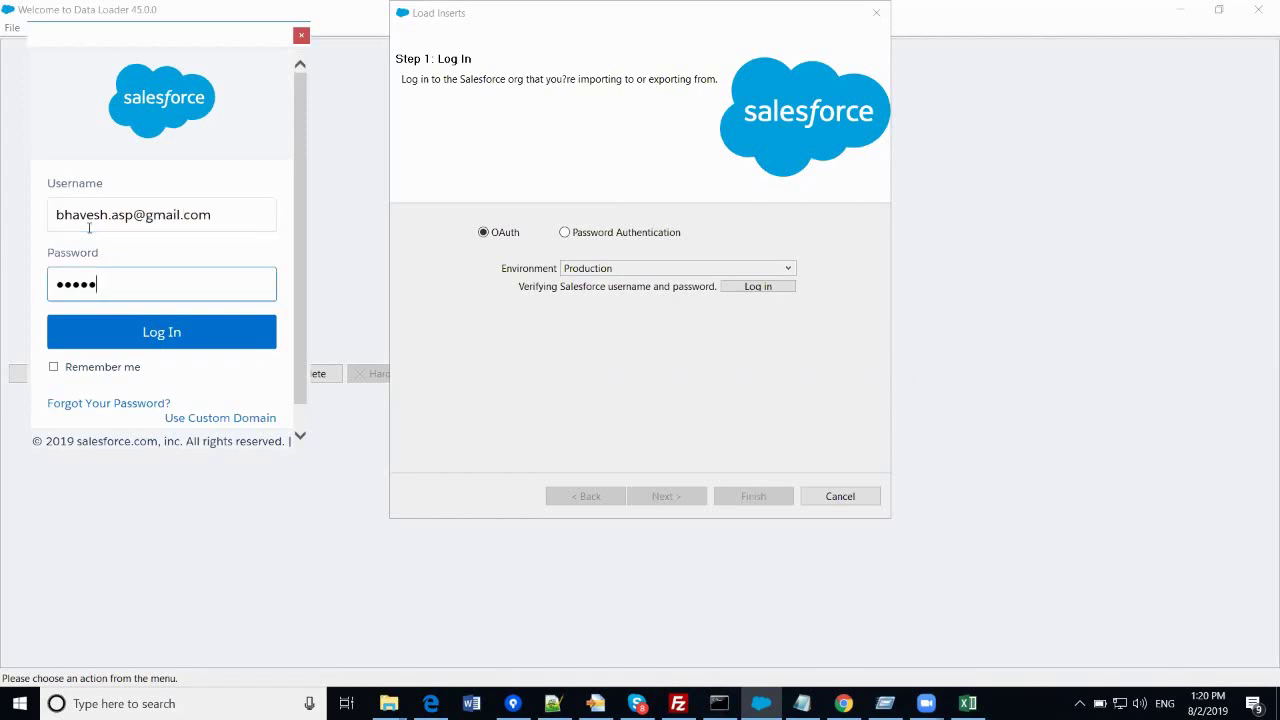
text(****)
key(Return)
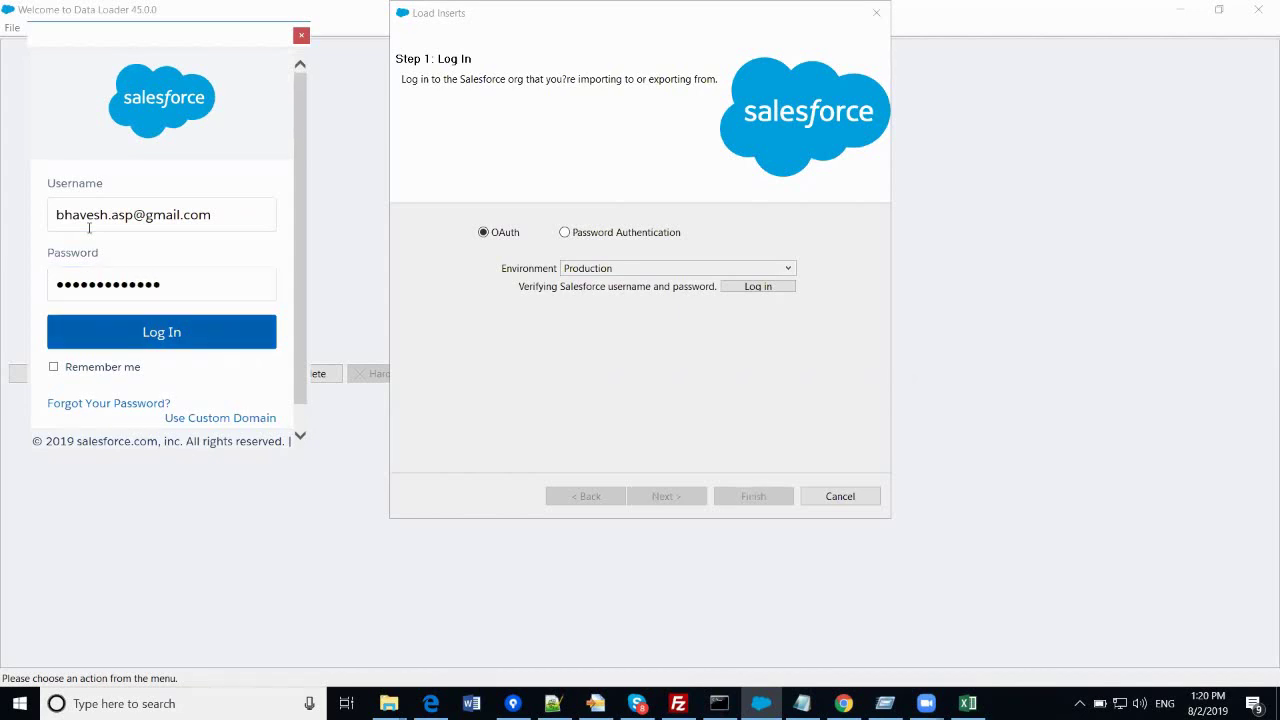
click(174, 340)
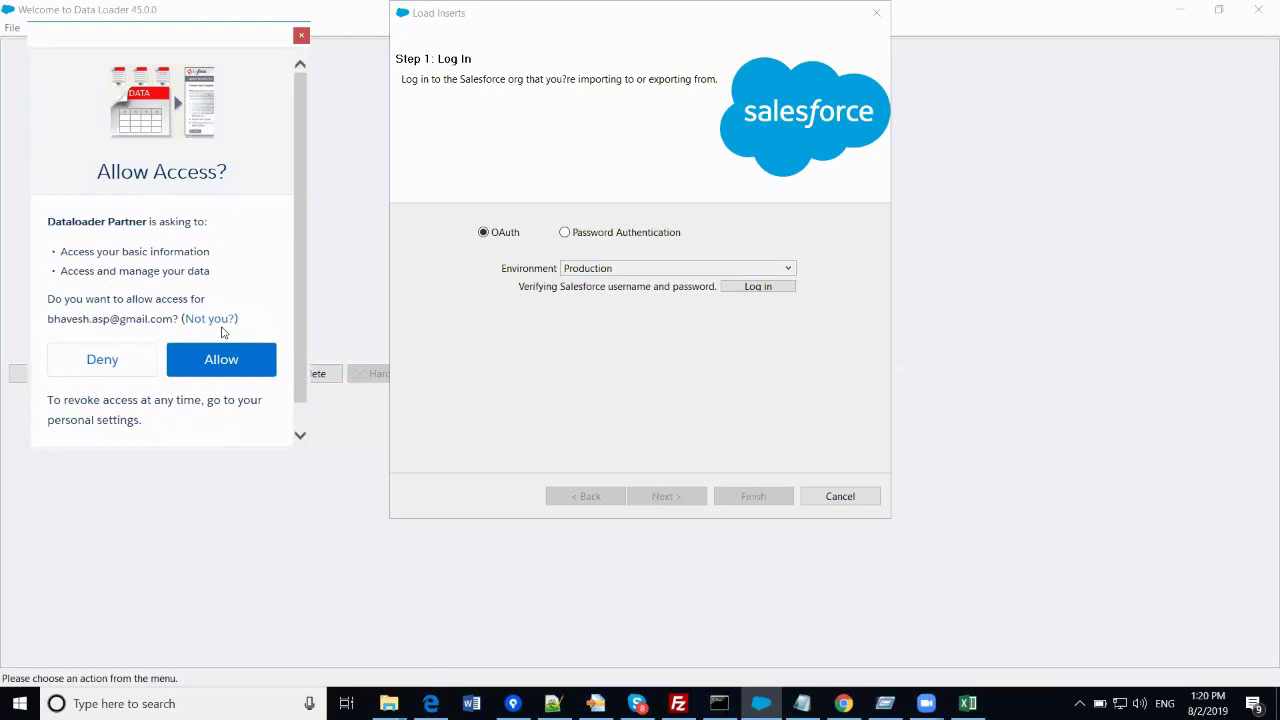
- Allow Data Loader access to the org and advance to Step 2: Select data objects
click(233, 365)
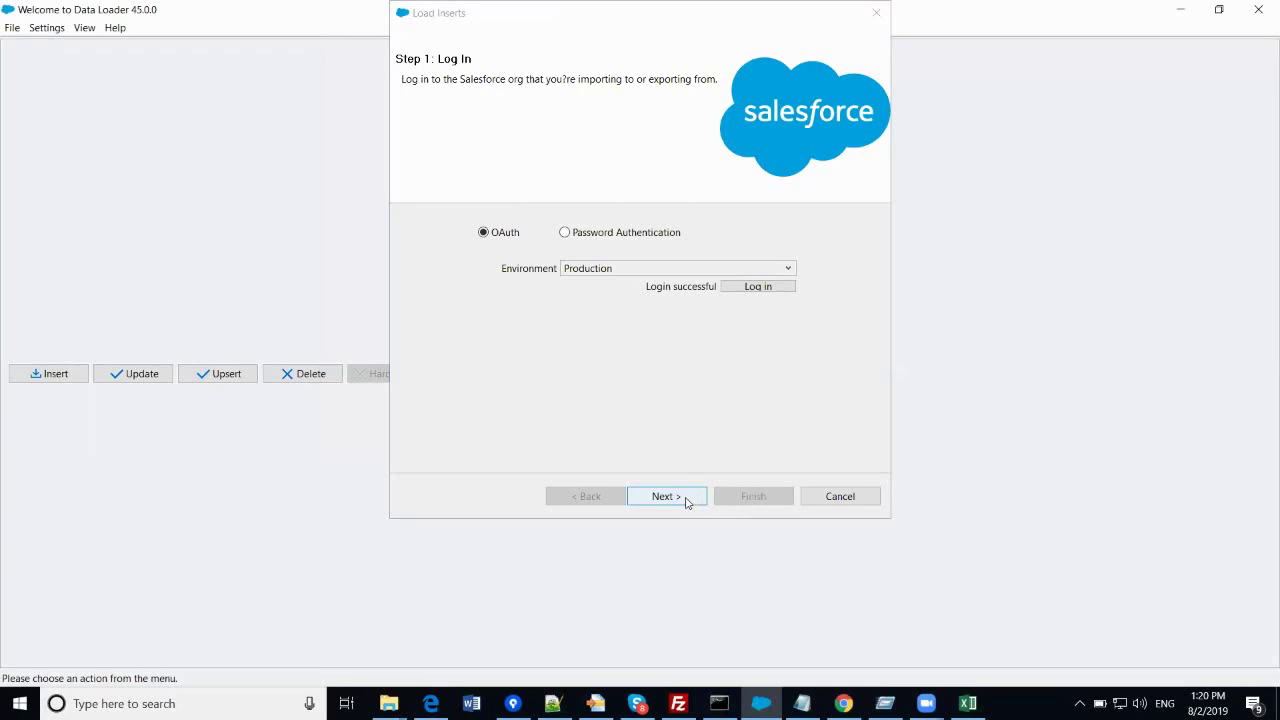
click(680, 300)
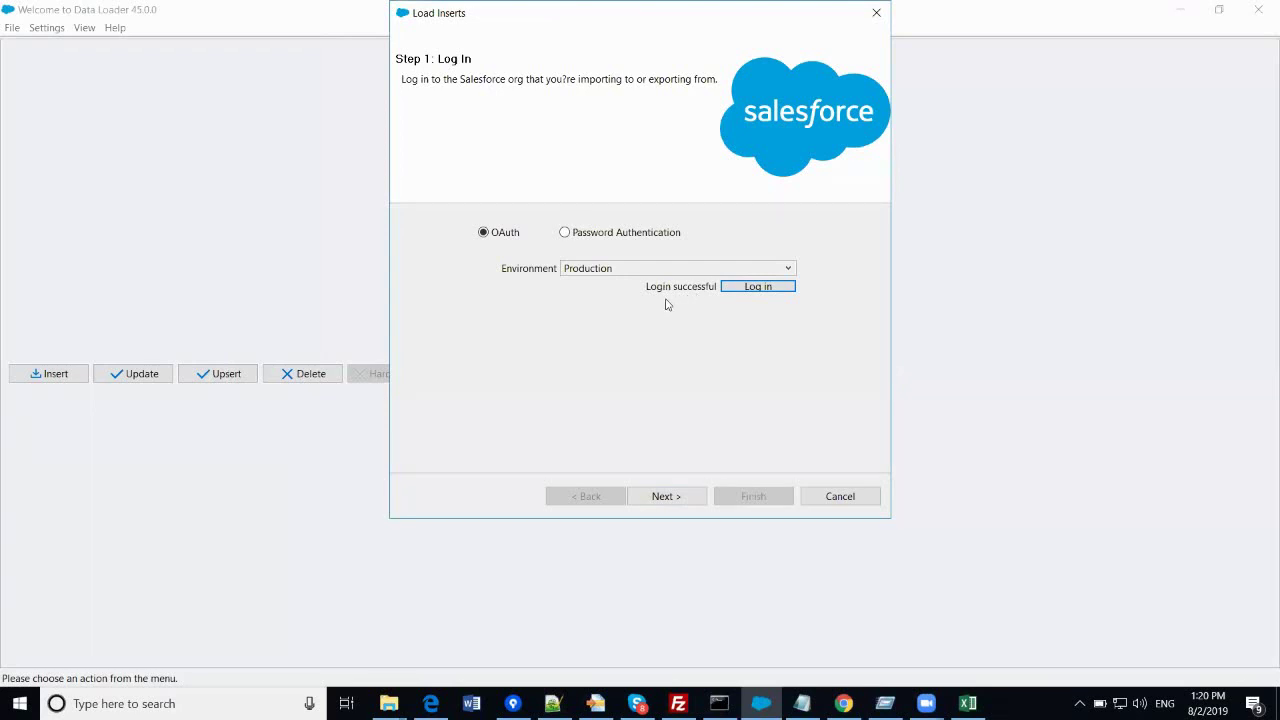
click(666, 497)
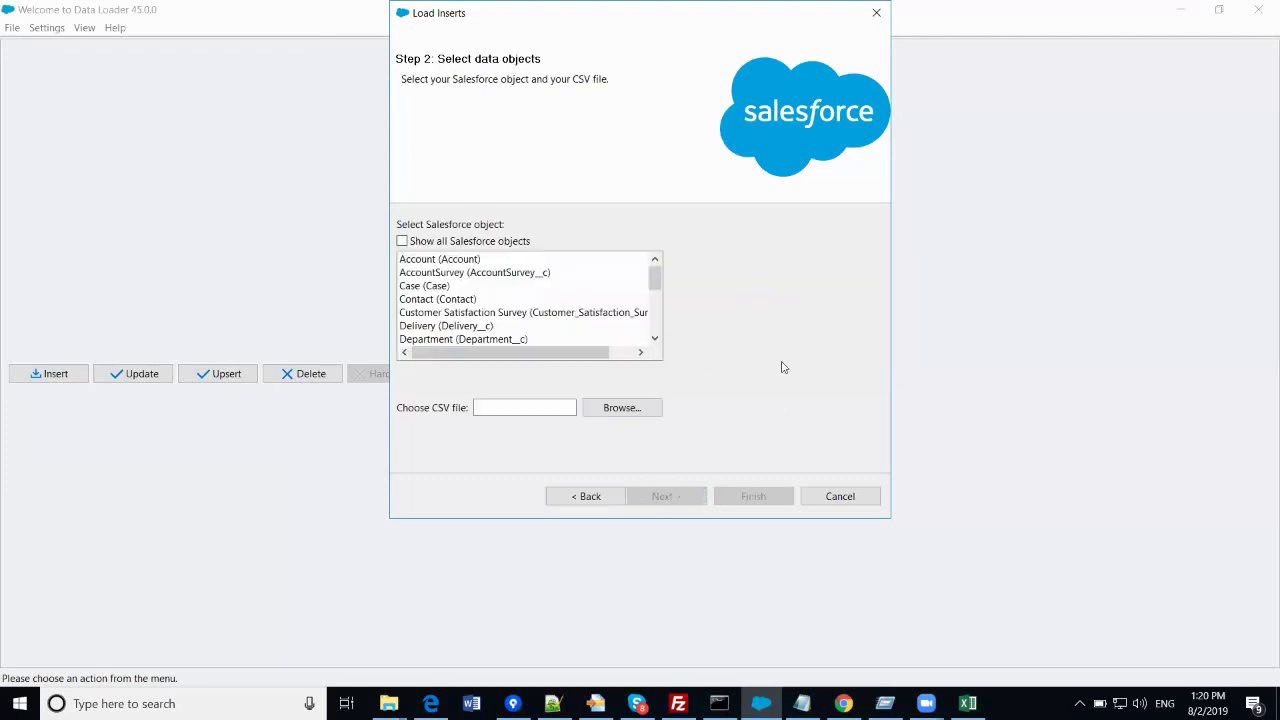
- Select Account (Account) as the target object, then open Account.csv from the desktop in Excel
click(472, 262)
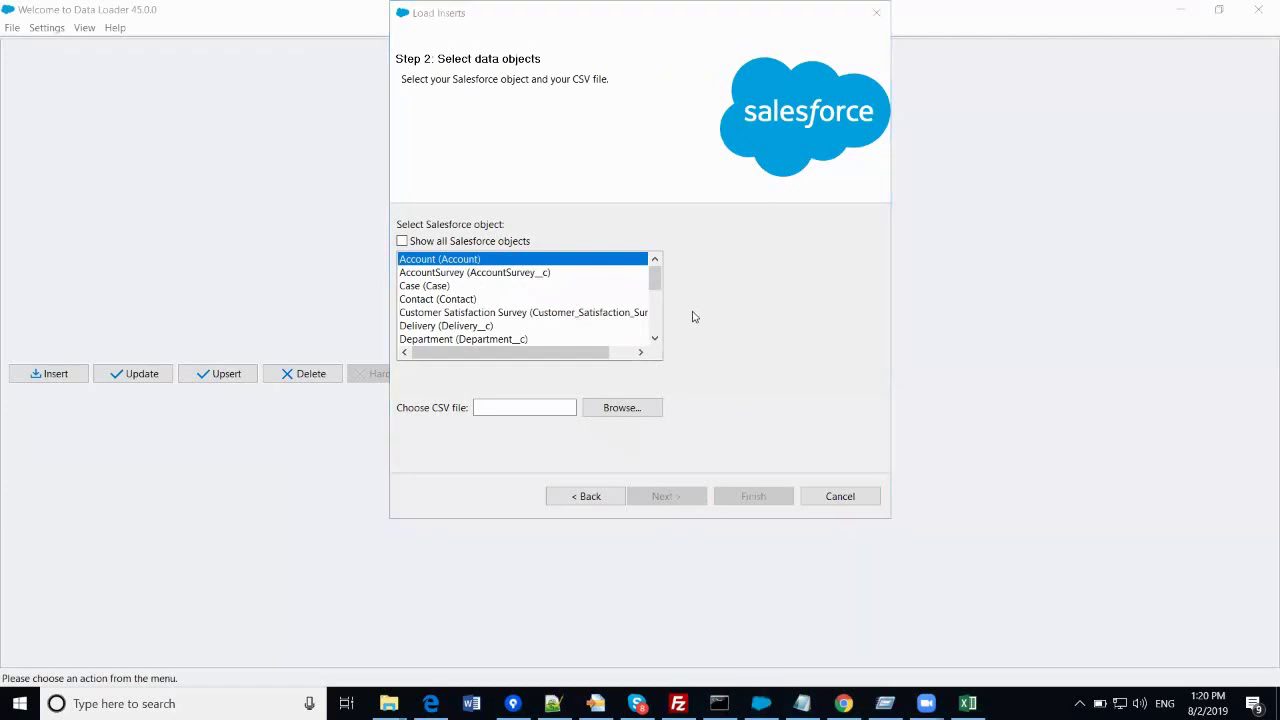
key(super+d)
double_click(306, 210)
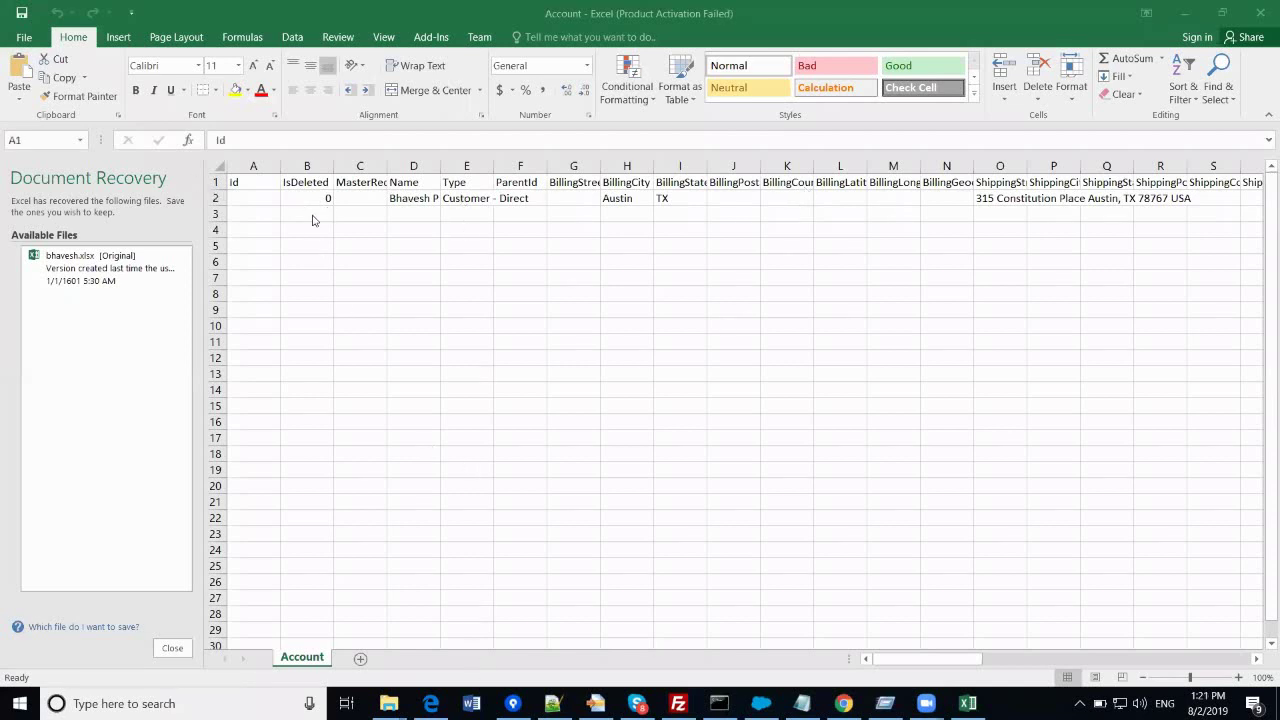
click(420, 200)
click(474, 200)
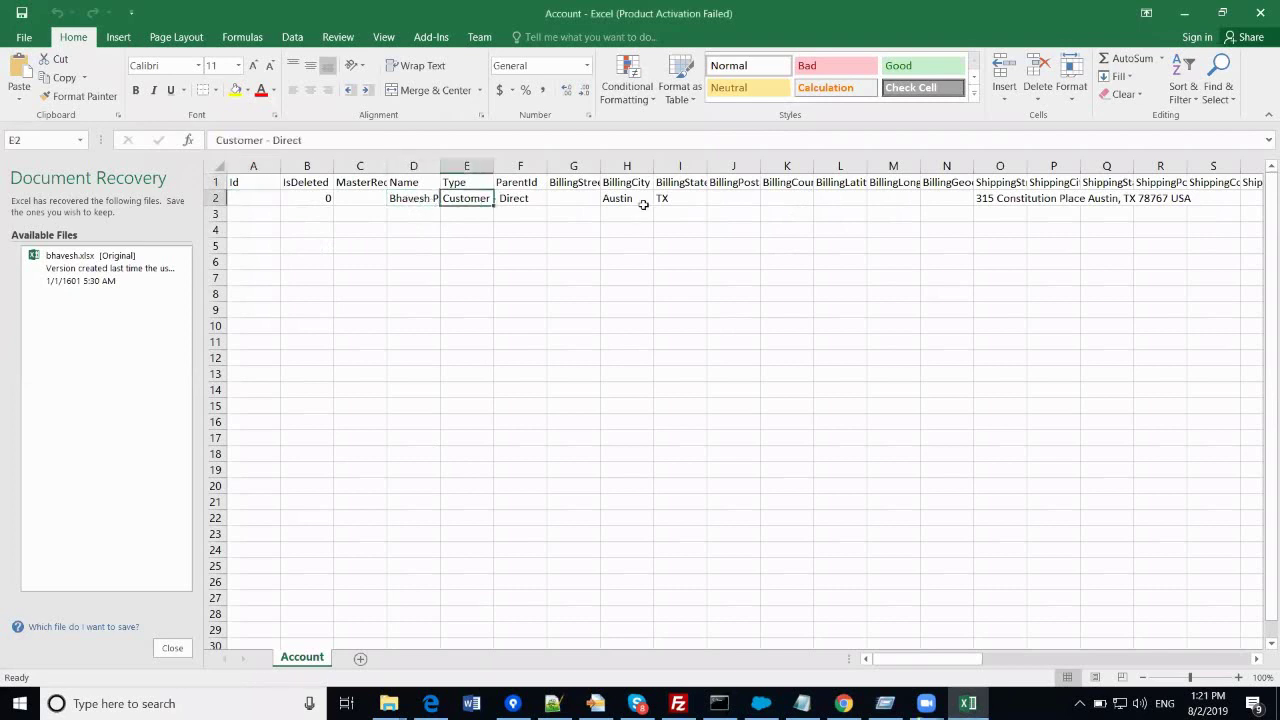
key(Right)
key(Right)
key(Right)
key(Right)
key(Right)
key(Right)
key(Right)
key(Right)
key(Right)
key(Right)
key(Right)
key(Right)
key(Right)
key(Right)
key(Right)
key(Right)
key(Right)
key(Right)
key(Right)
key(Right)
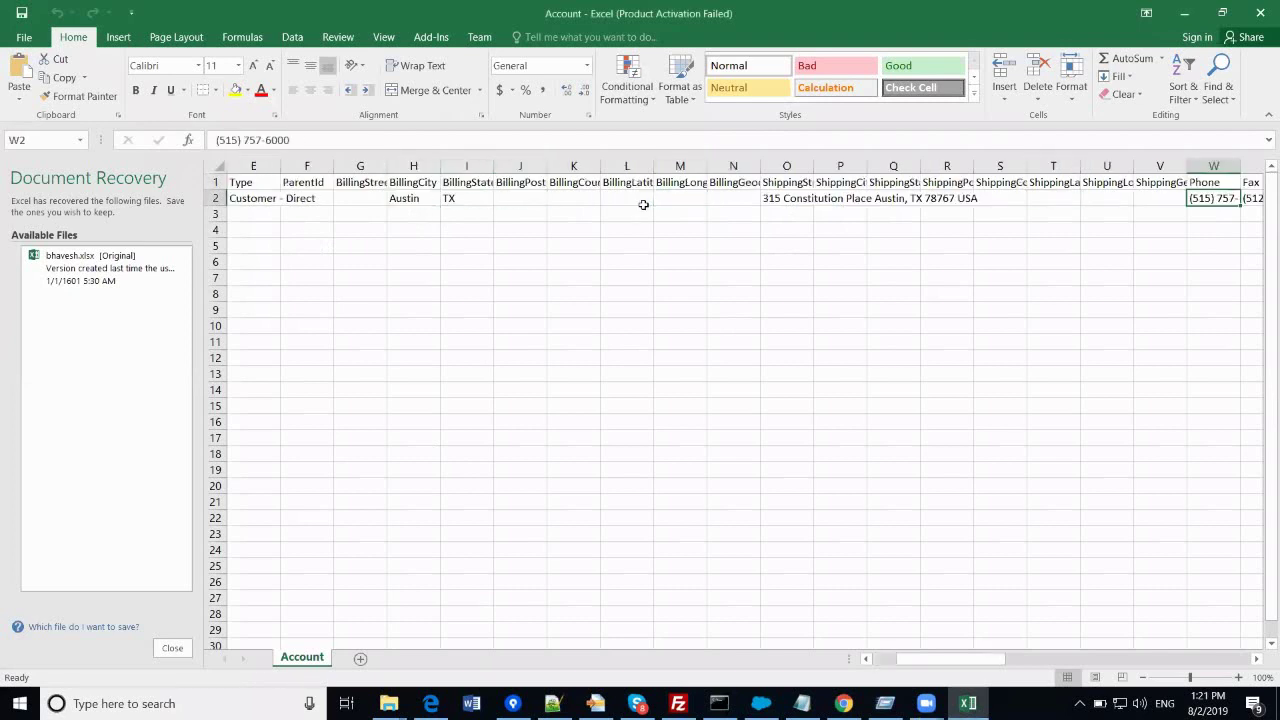
key(Right)
key(Right)
key(Right)
key(Right)
key(Right)
key(Right)
key(Right)
key(Right)
key(Right)
key(Right)
key(Right)
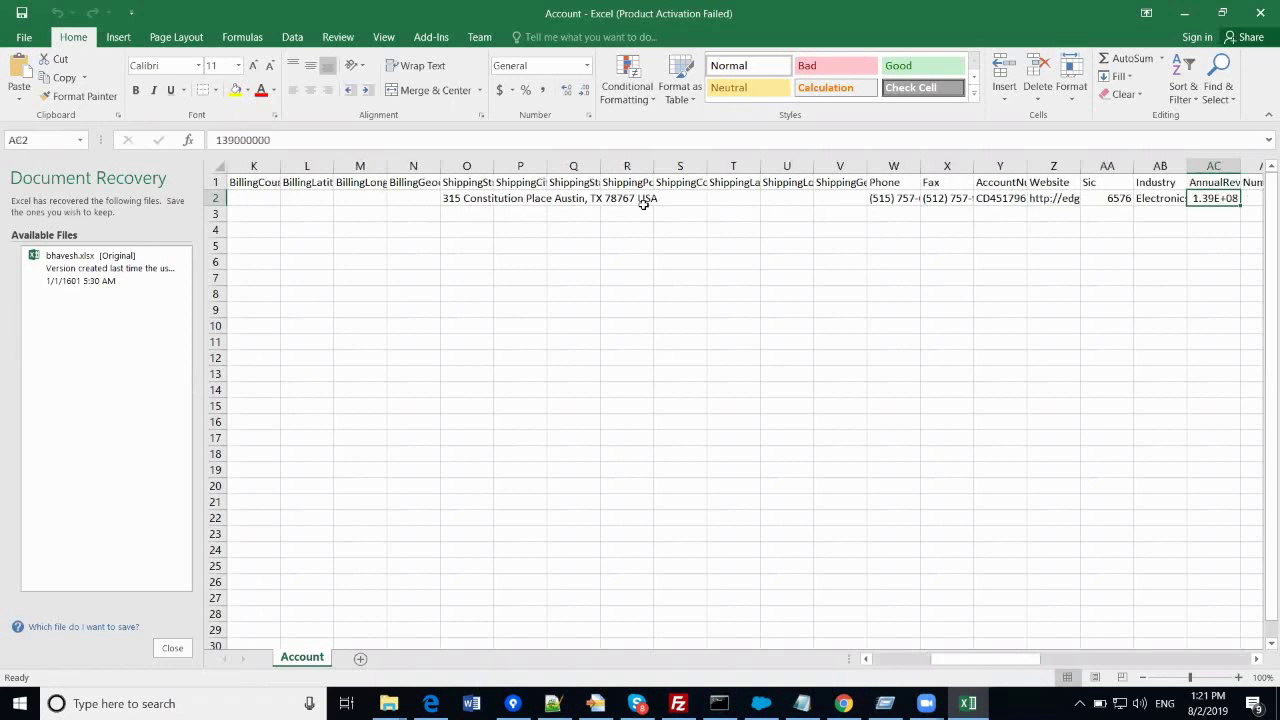
key(Right)
key(Right)
key(Right)
key(Right)
key(Right)
key(Right)
key(Right)
key(Right)
key(Right)
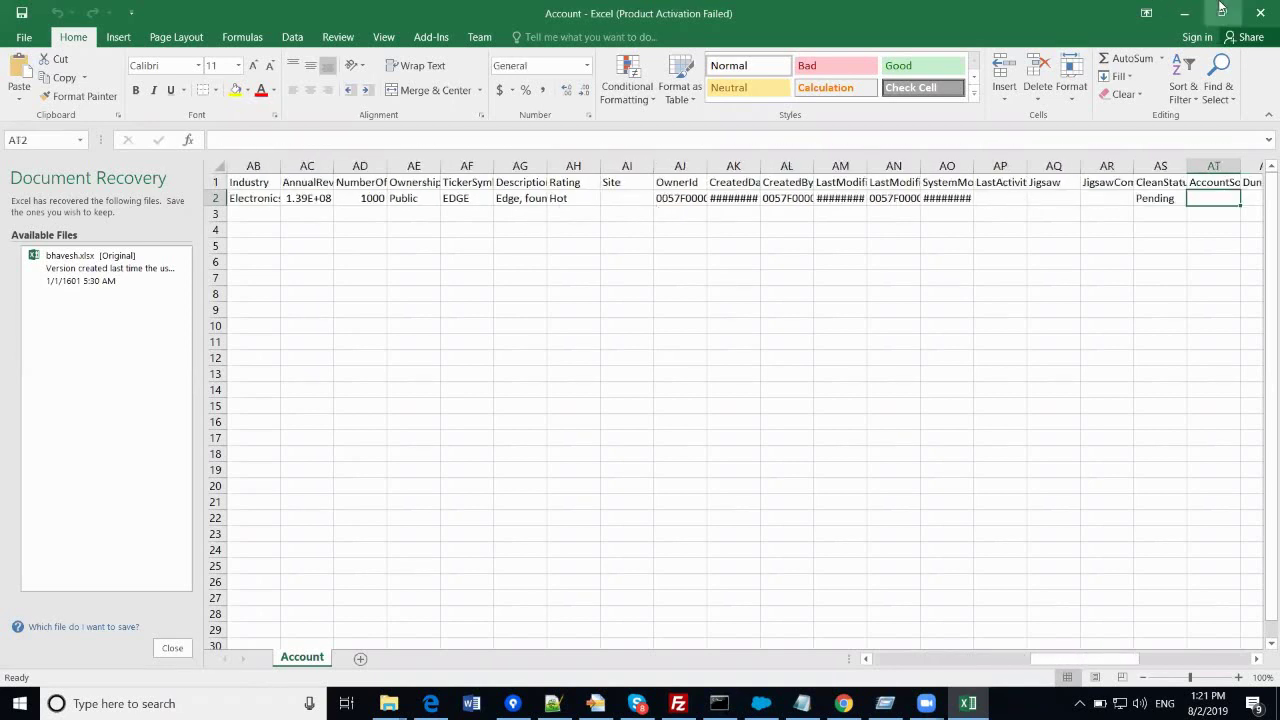
- Close Excel, choose Account.csv from the Desktop as the data file, and continue to initialize 21 records
click(1260, 13)
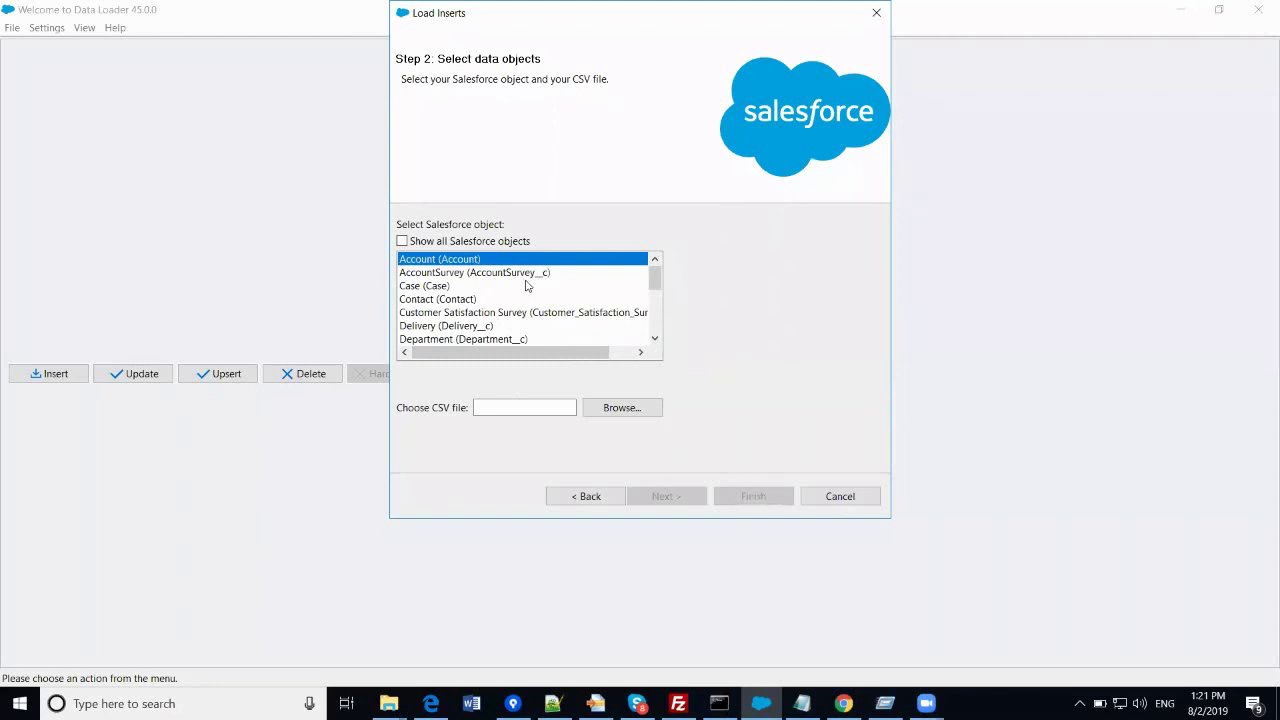
click(612, 410)
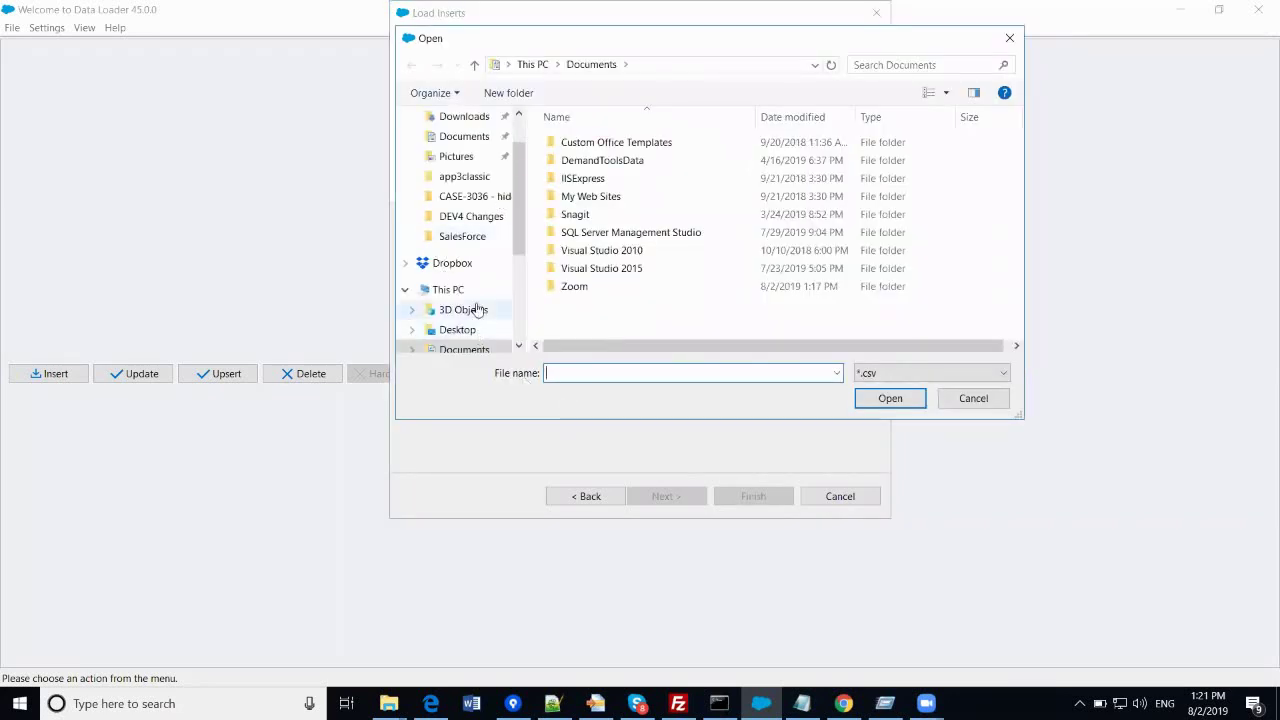
click(454, 330)
click(591, 236)
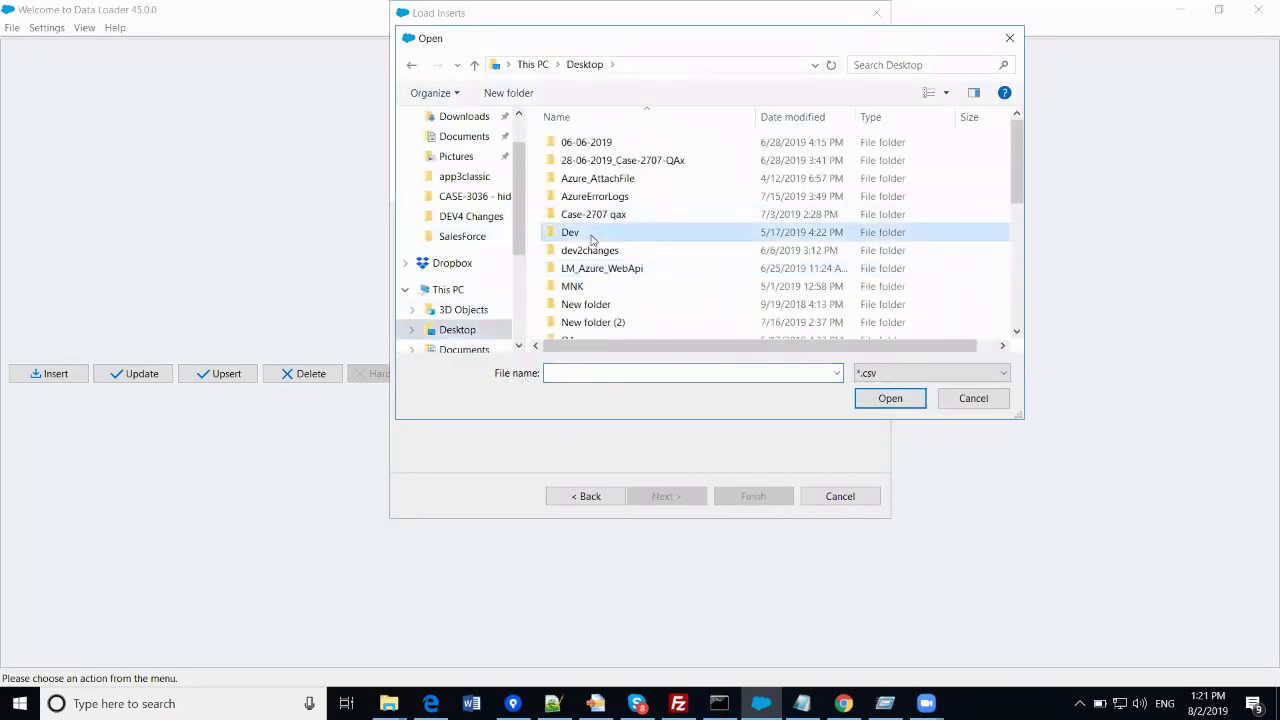
key(a)
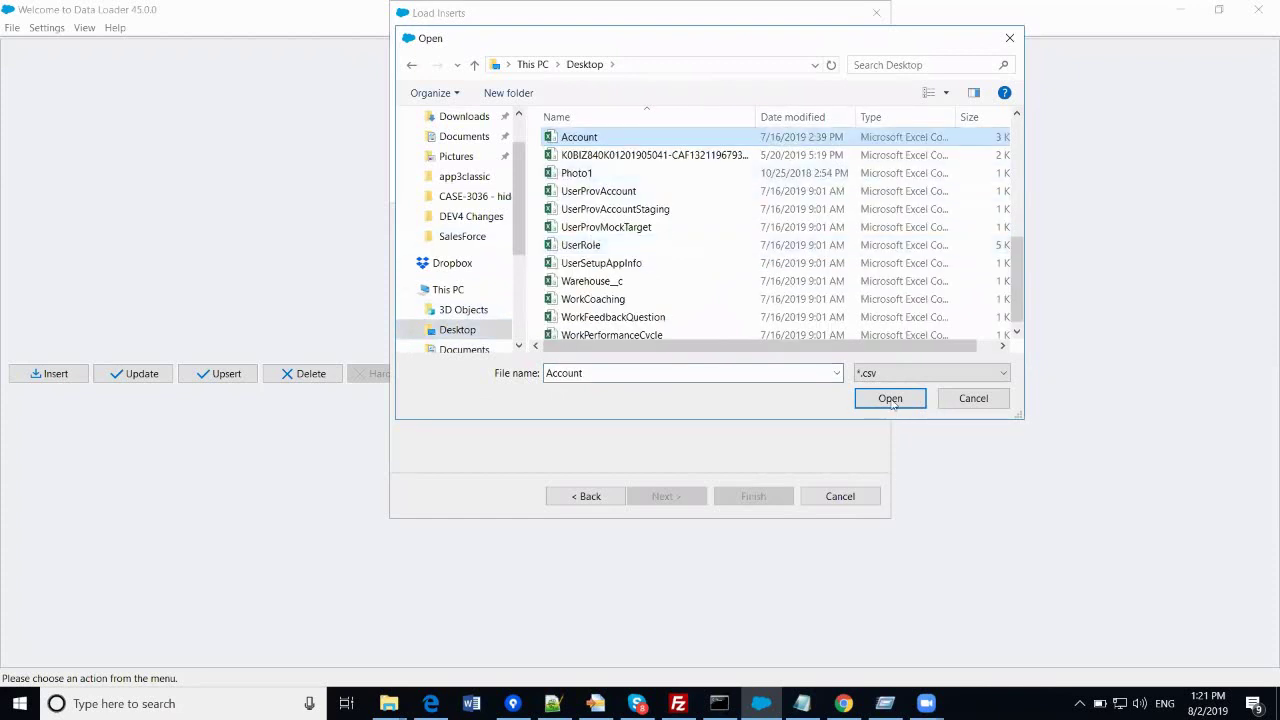
click(890, 398)
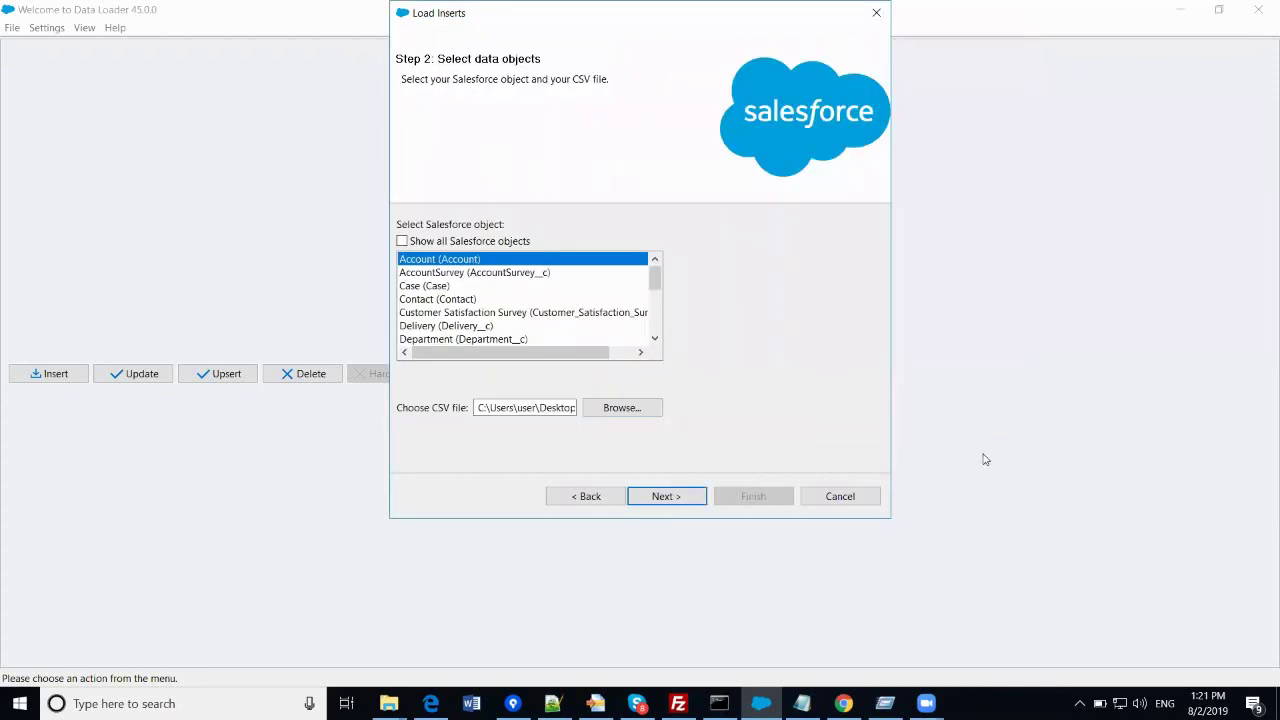
click(679, 502)
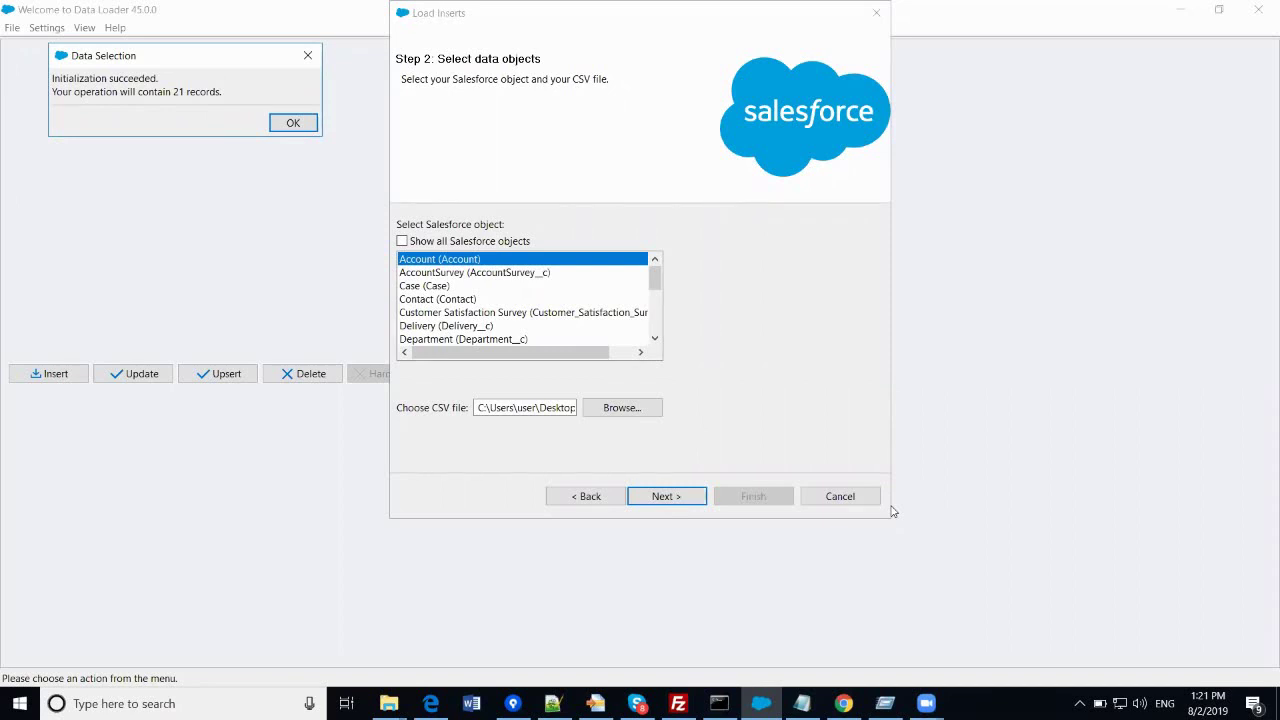
- Acknowledge the 21-record initialization message and review the unmapped CSV columns at Step 3: Mapping
click(292, 123)
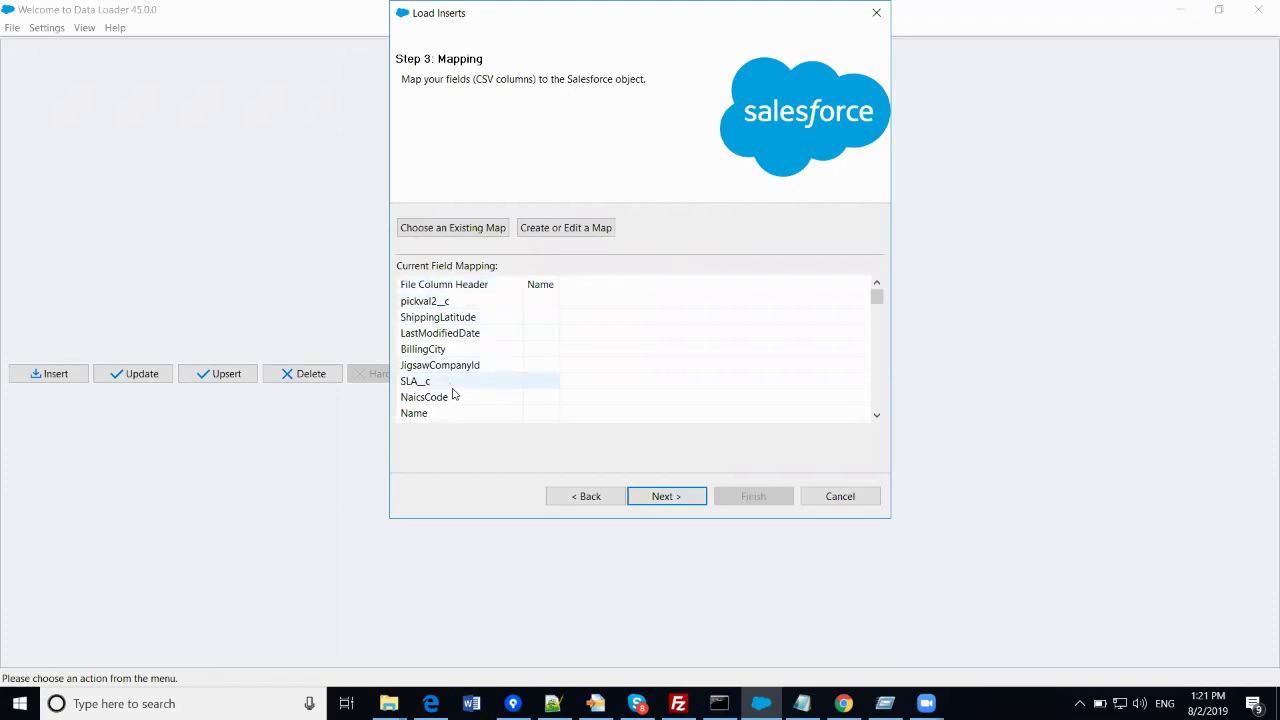
scroll(491, 312, down, 10)
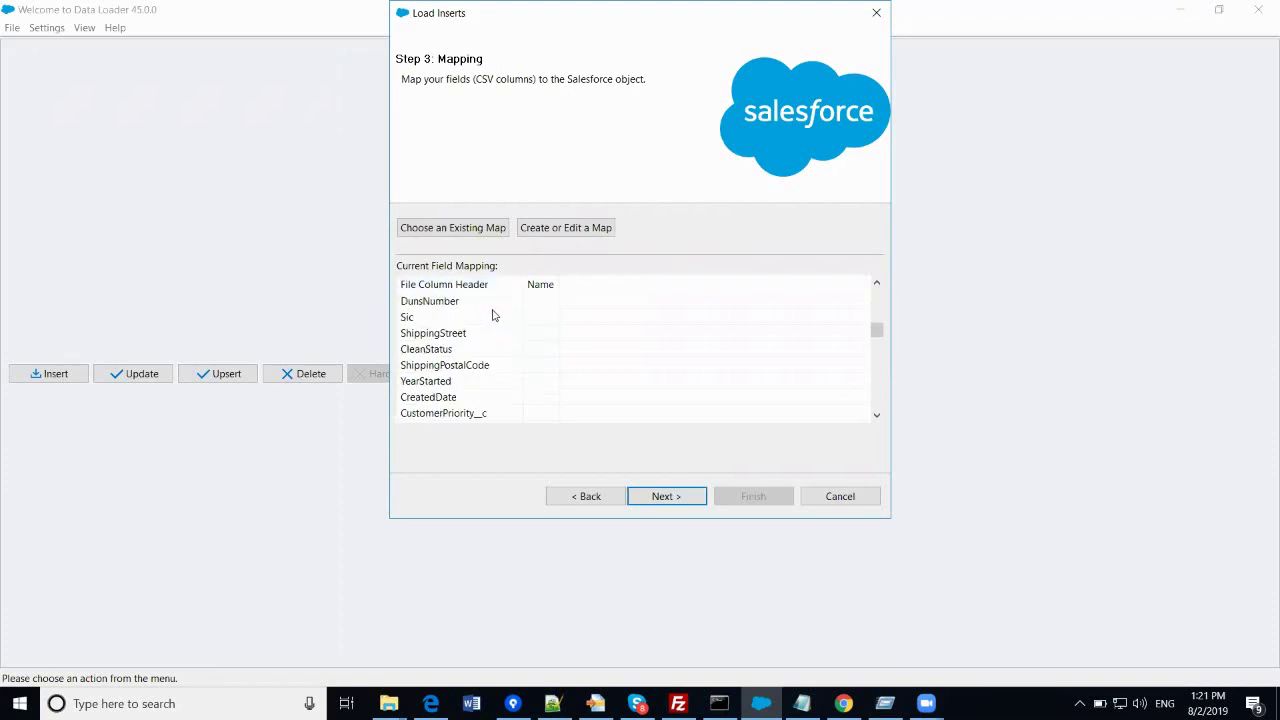
scroll(491, 316, up, 5)
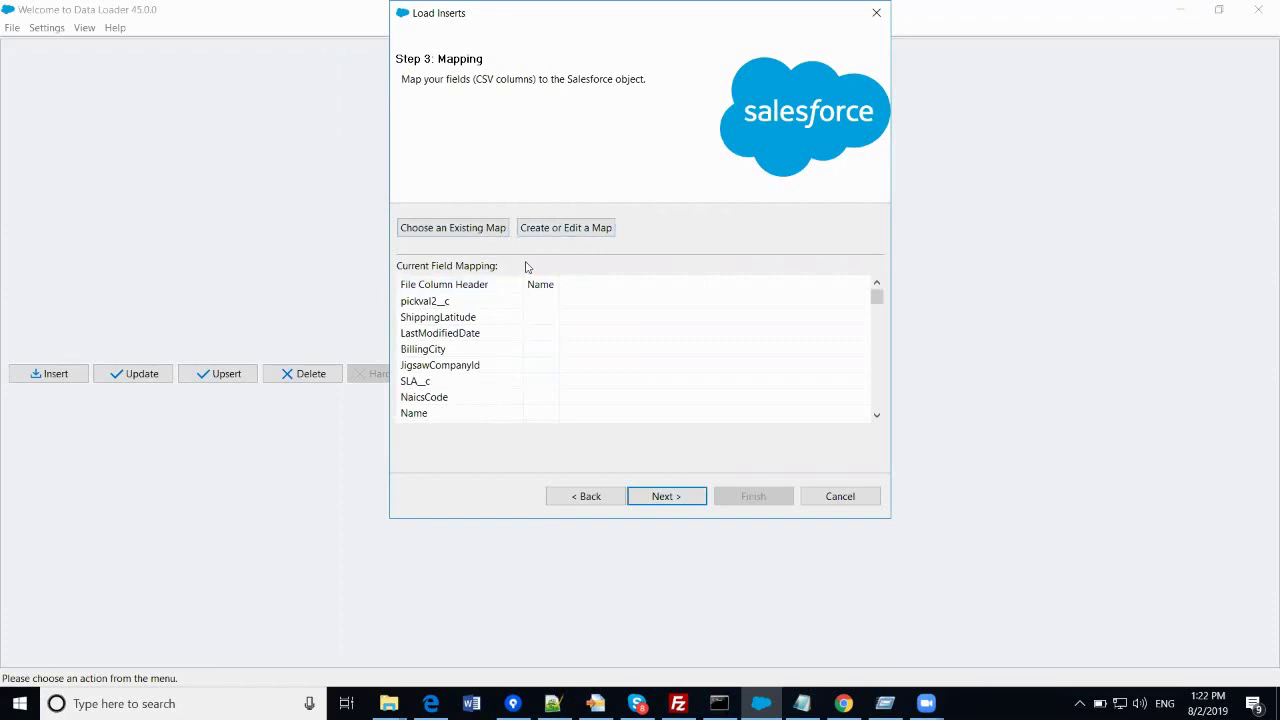
- Skip loading an existing map and open the Create or Edit a Map editor instead
click(497, 230)
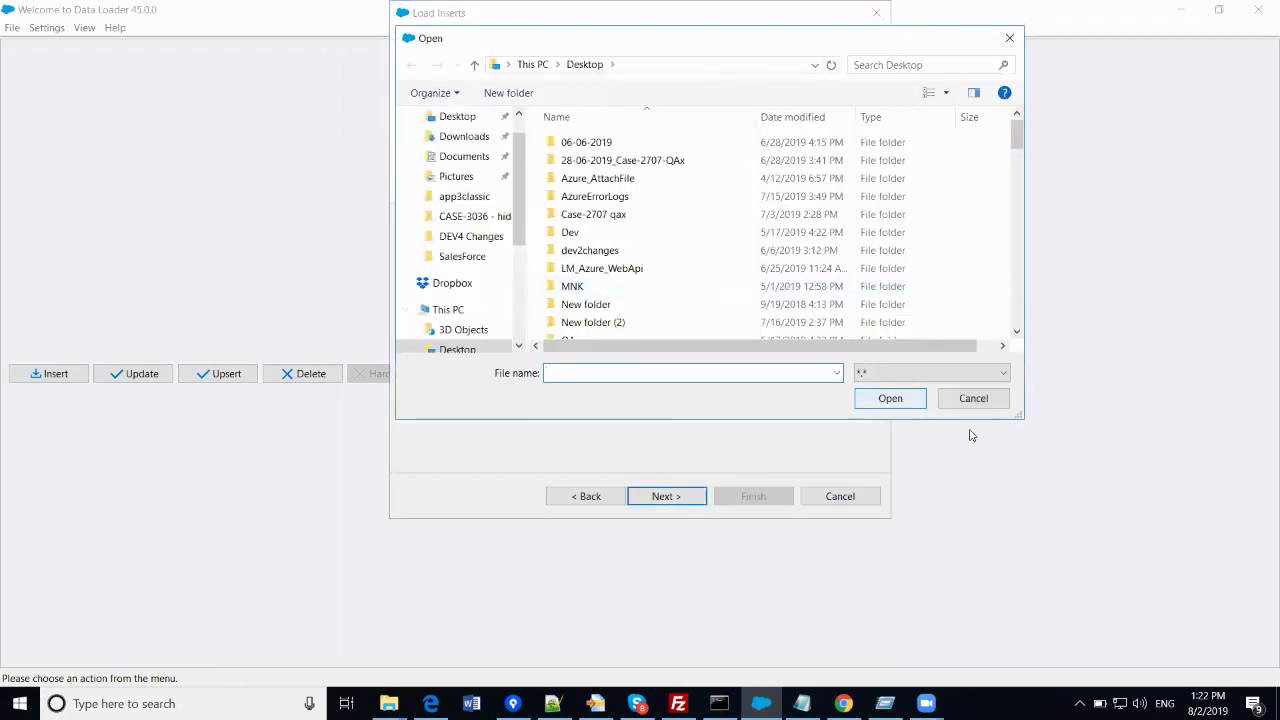
click(968, 398)
click(561, 230)
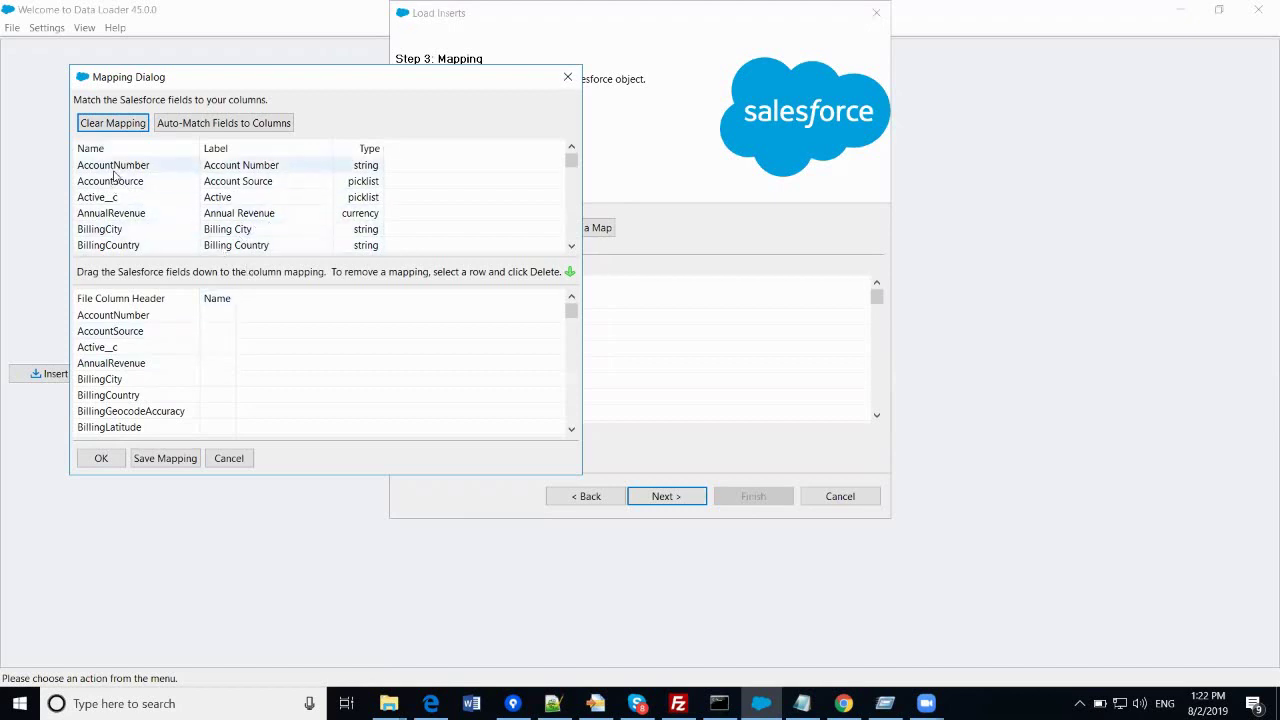
- Map AccountNumber, AccountSource, Active__c and AnnualRevenue manually, then auto-match all remaining fields to columns
drag(116, 168, 240, 316)
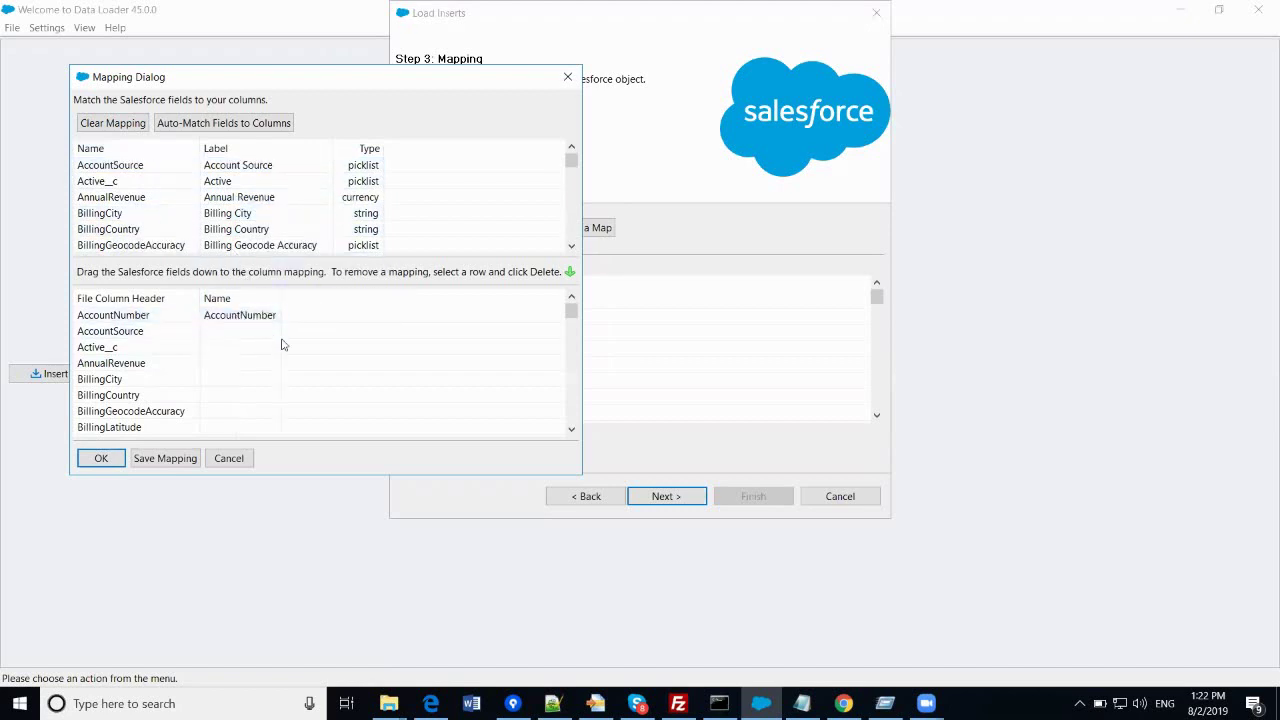
click(126, 167)
drag(172, 200, 255, 334)
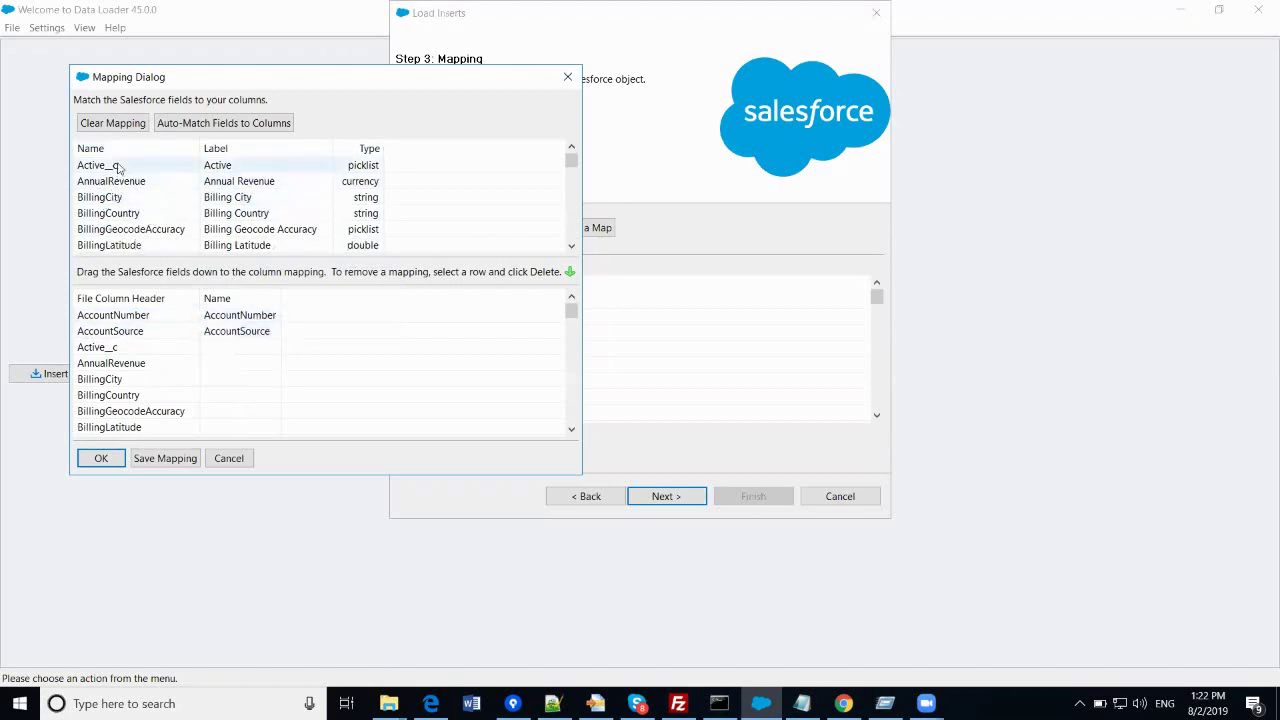
drag(118, 167, 255, 348)
drag(130, 170, 255, 364)
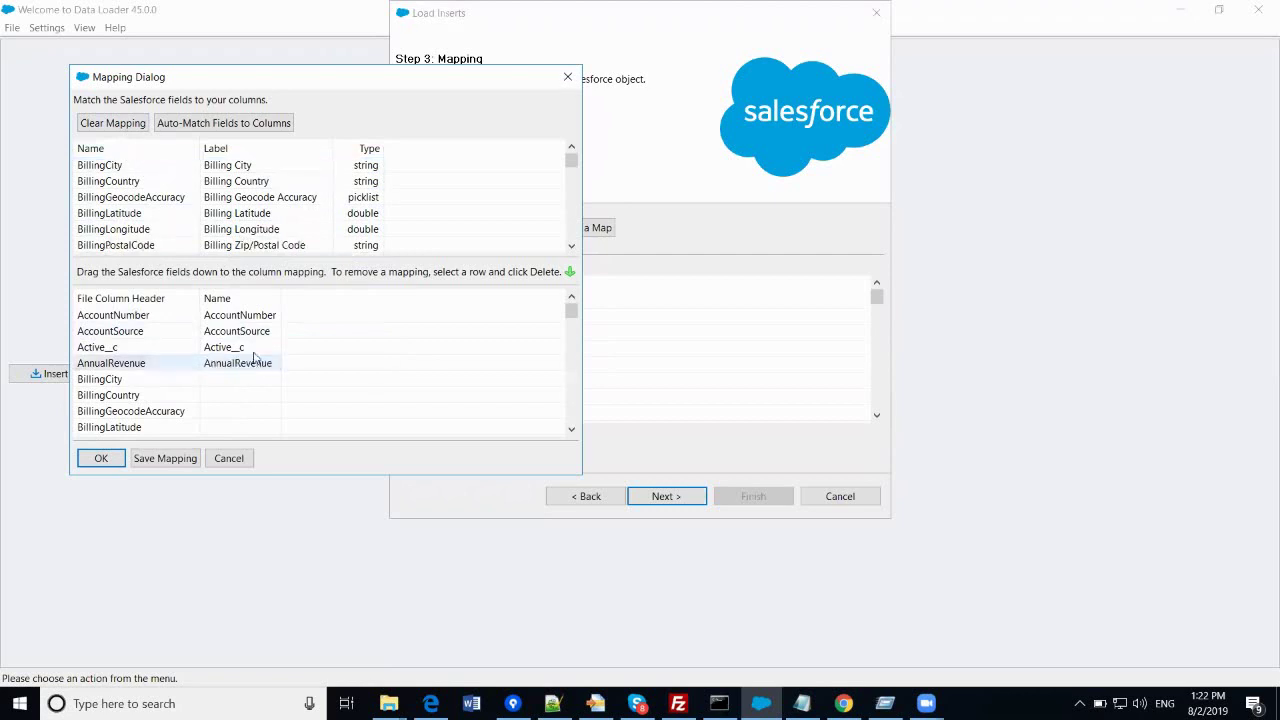
click(200, 123)
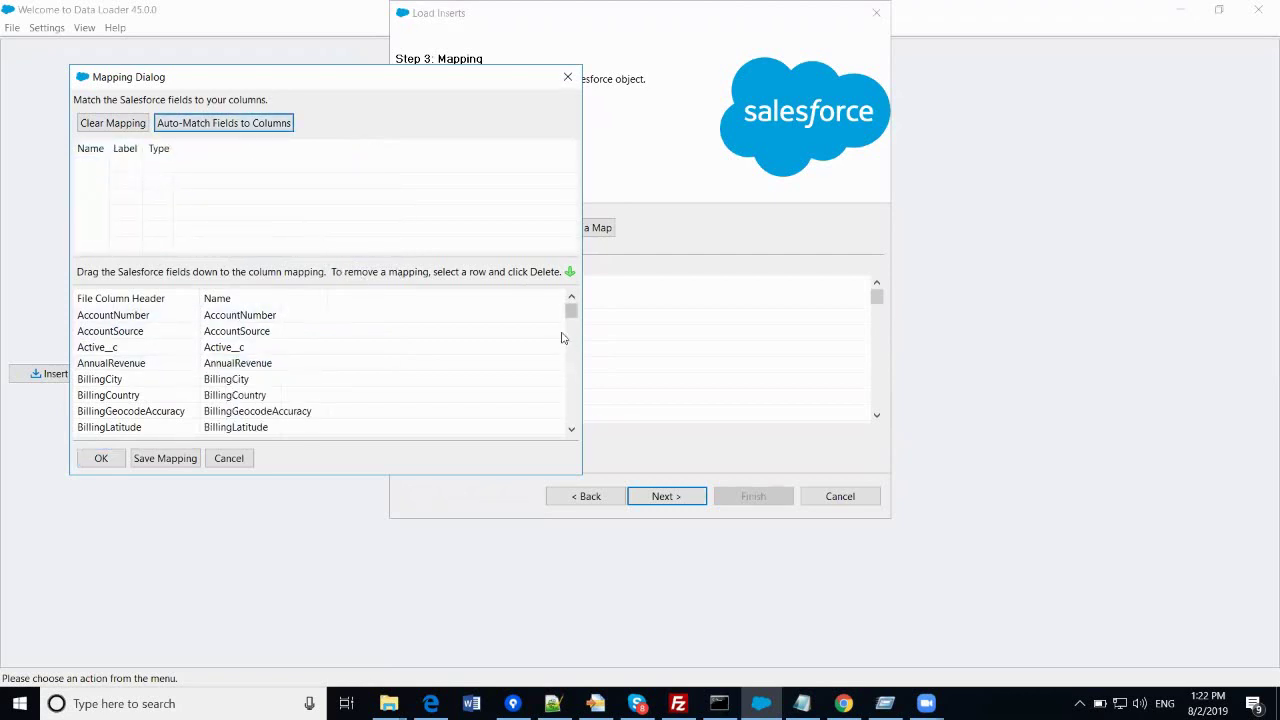
scroll(520, 324, down, 20)
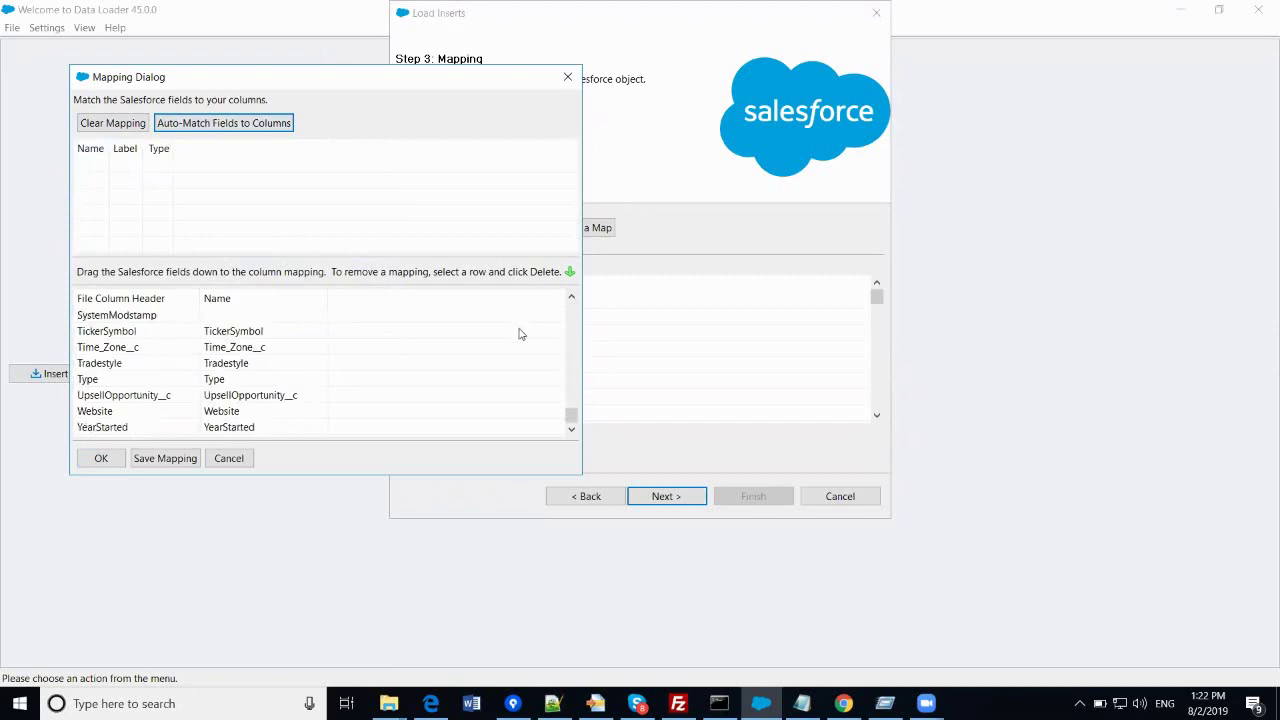
scroll(523, 330, up, 20)
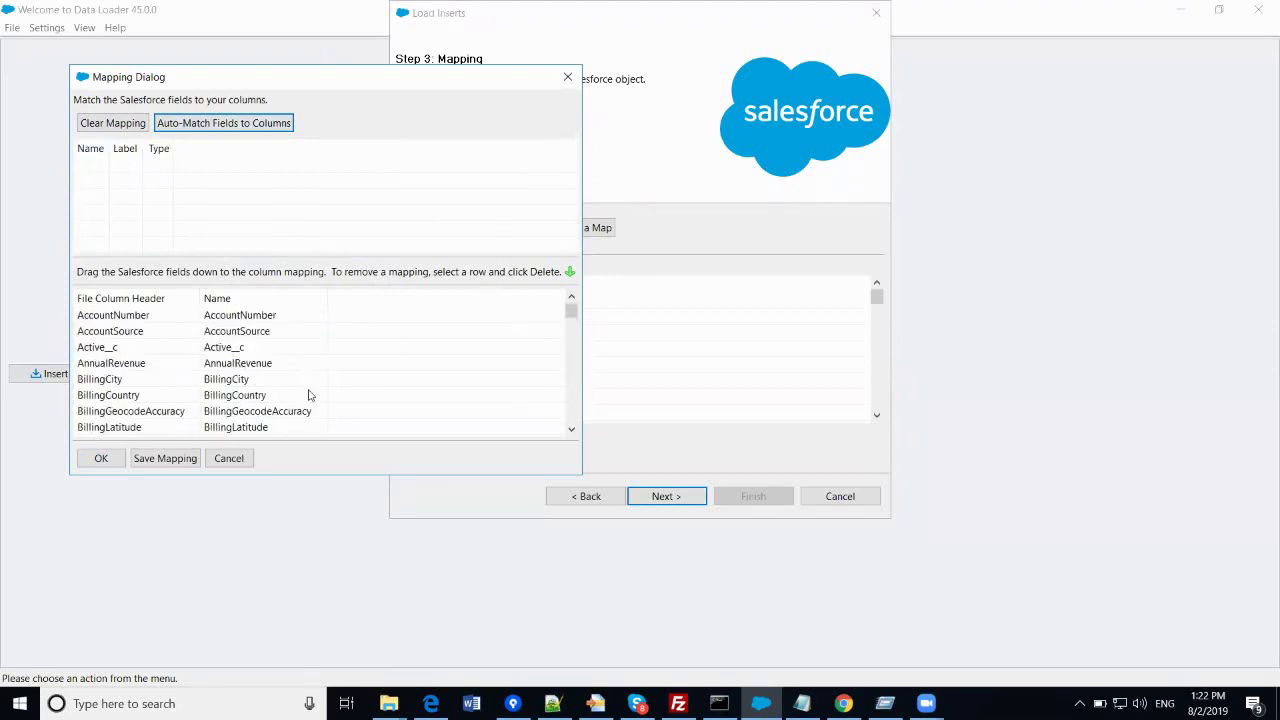
- Save the mapping as accountmapping.sdl, accept the Mapping Dialog, and advance to Step 4: Finish
click(150, 458)
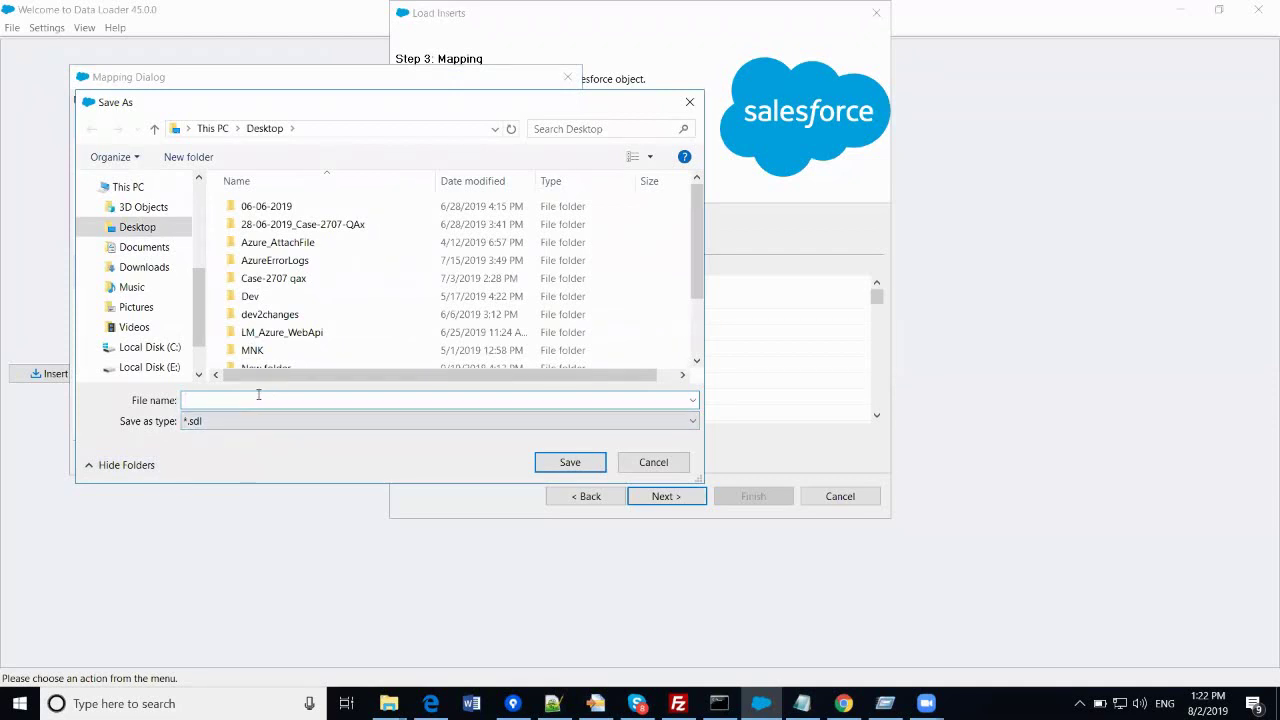
text(accou)
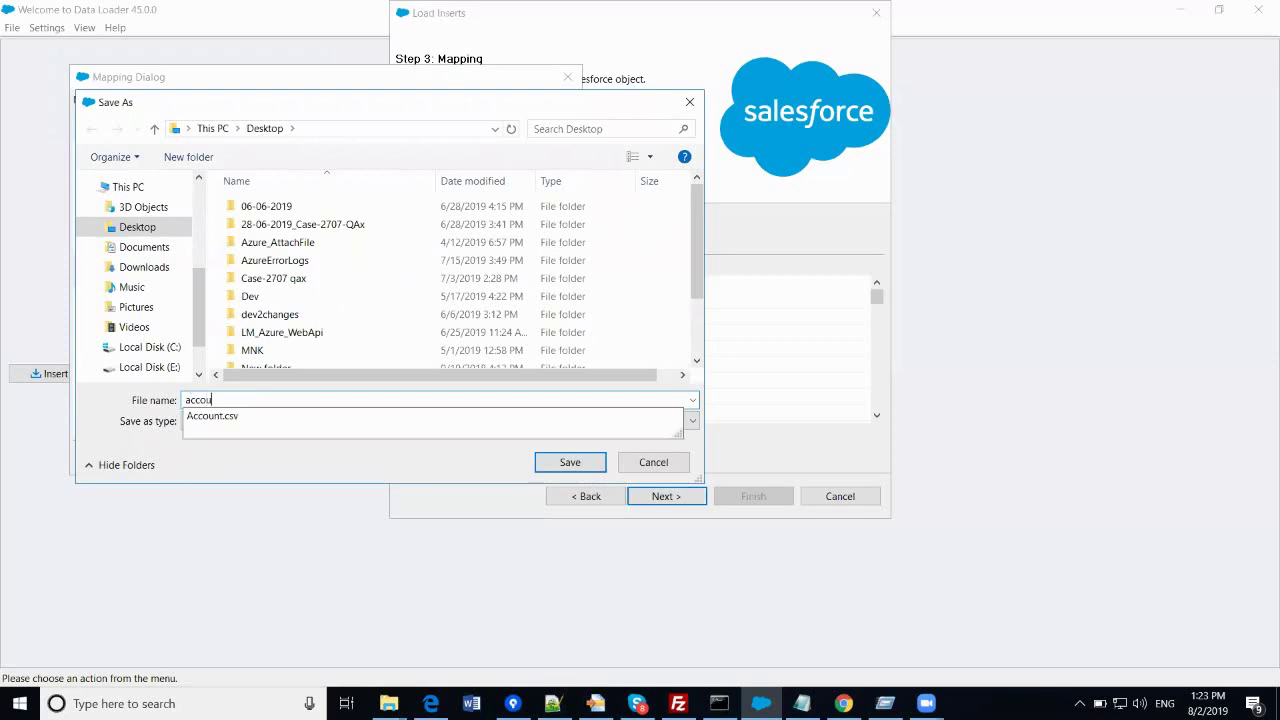
text(ntmapping)
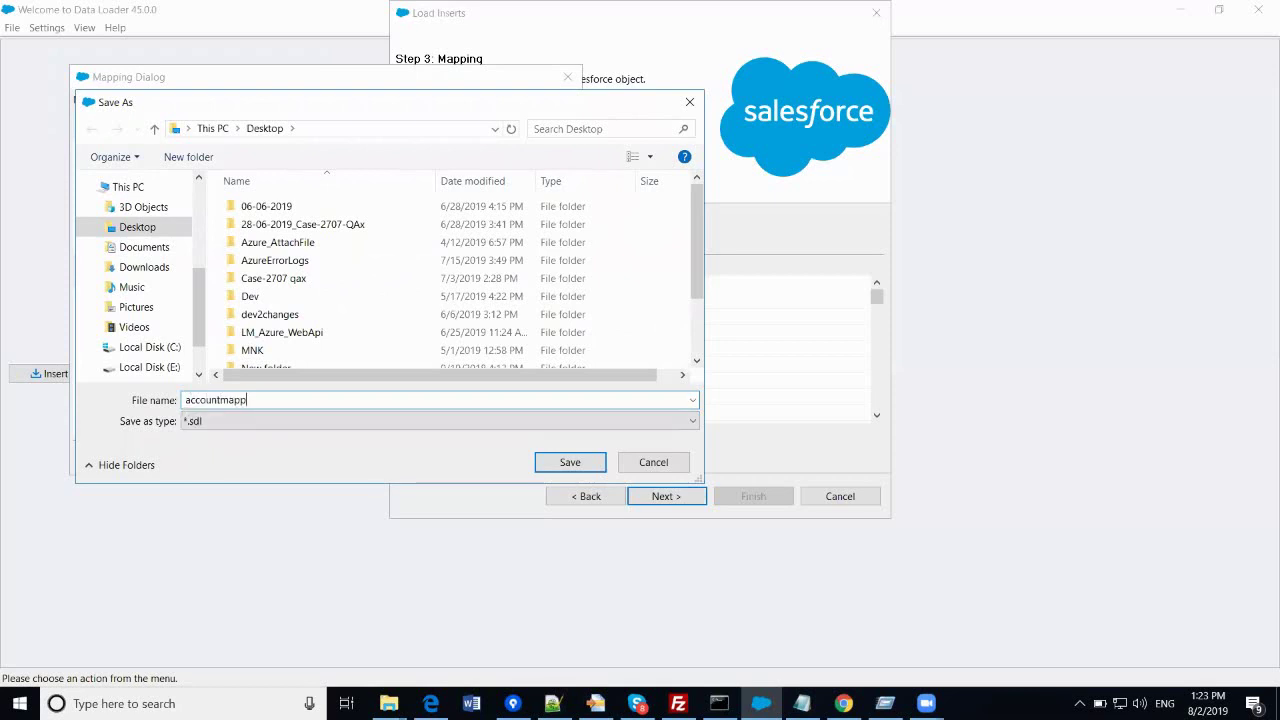
click(567, 462)
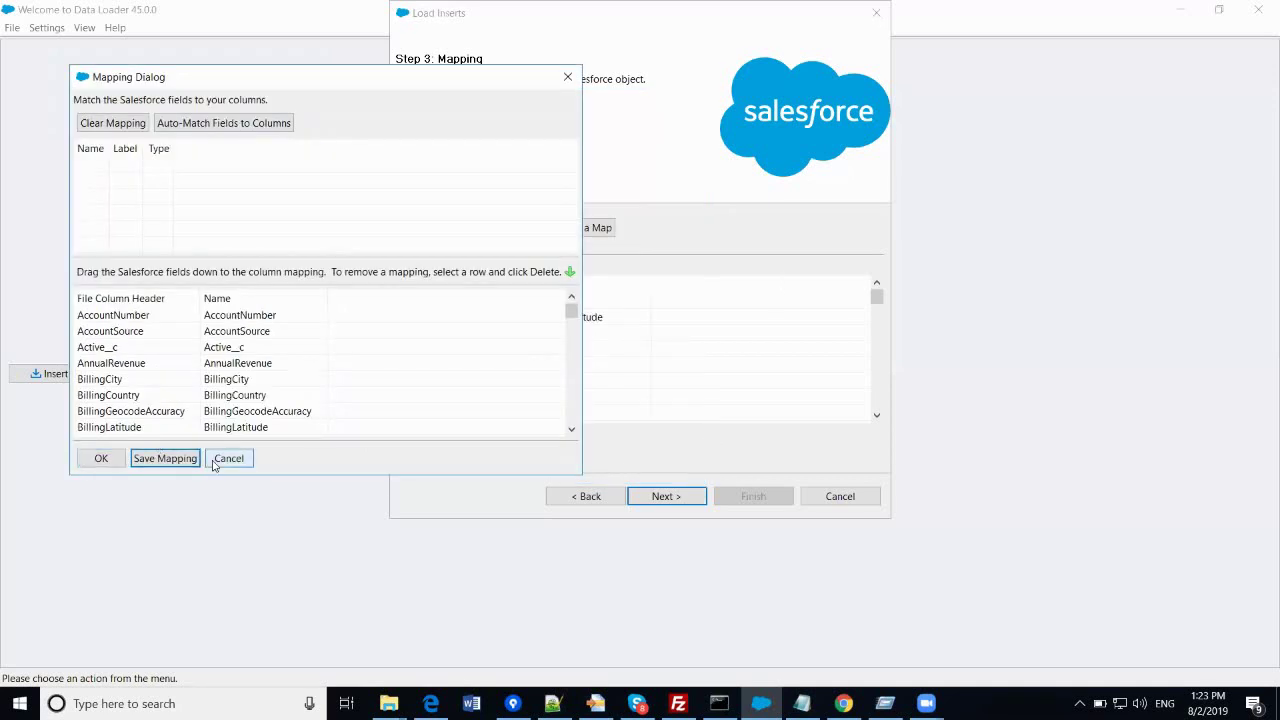
click(97, 461)
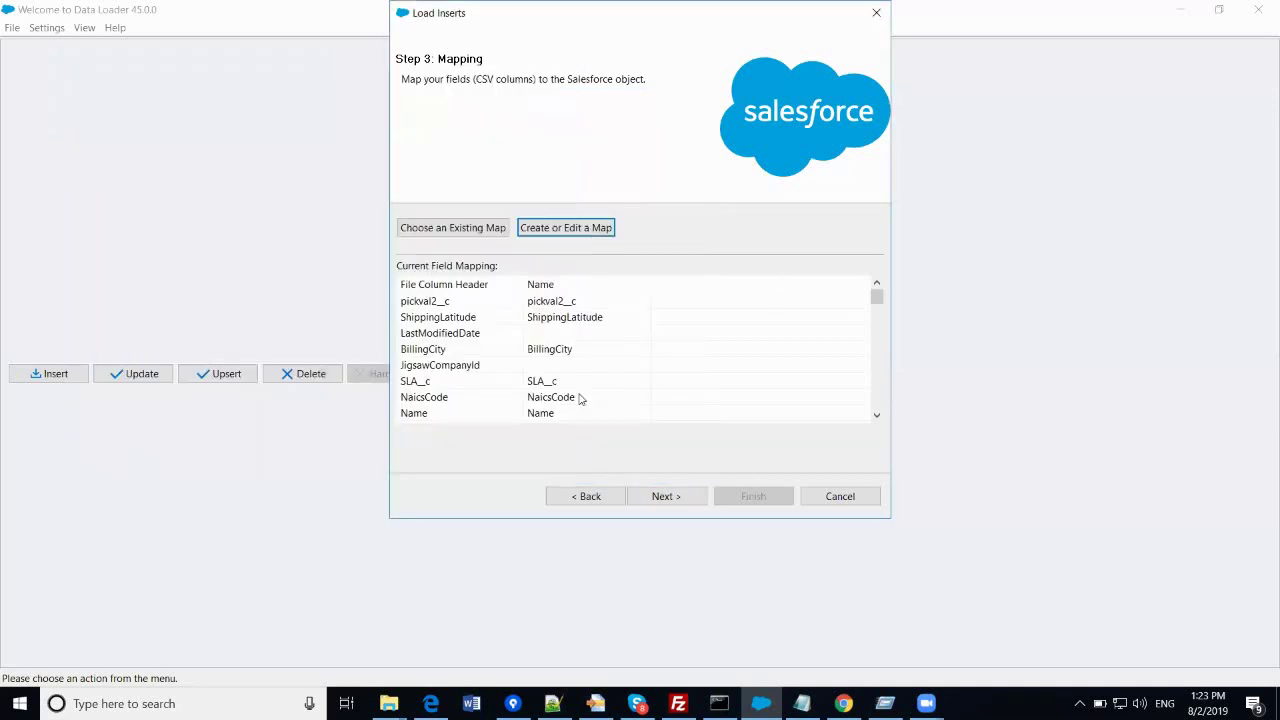
click(665, 497)
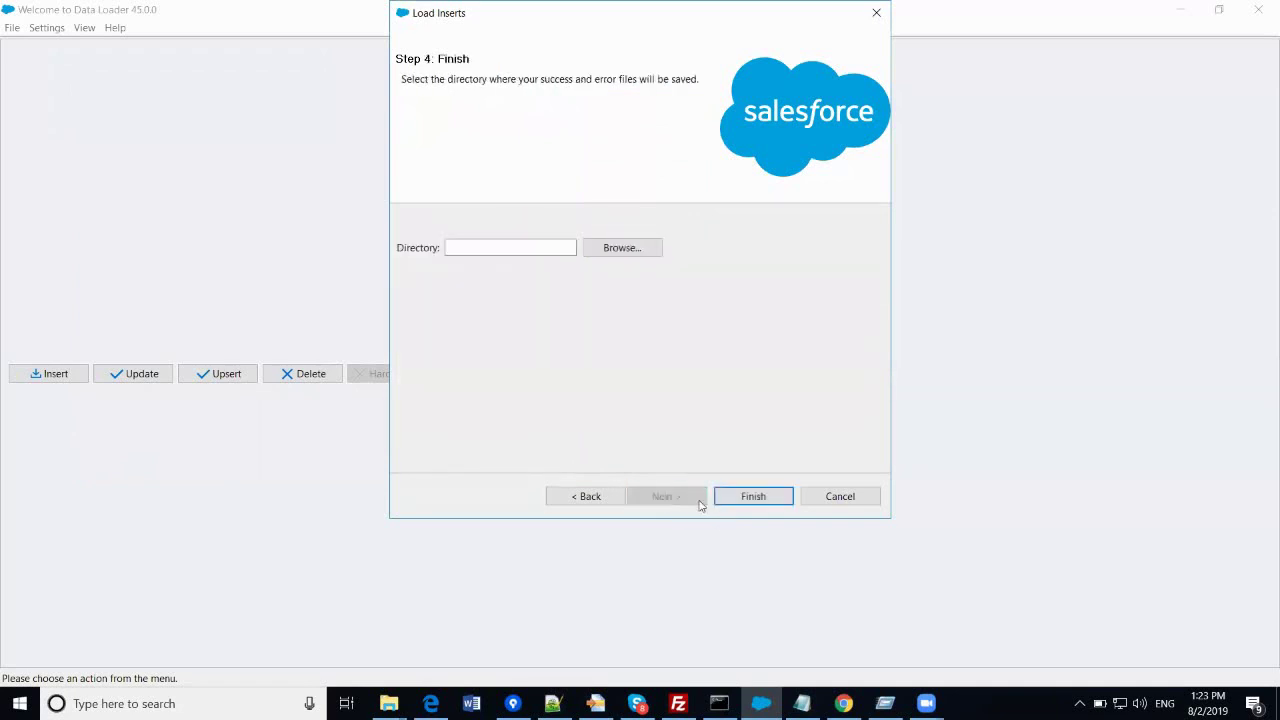
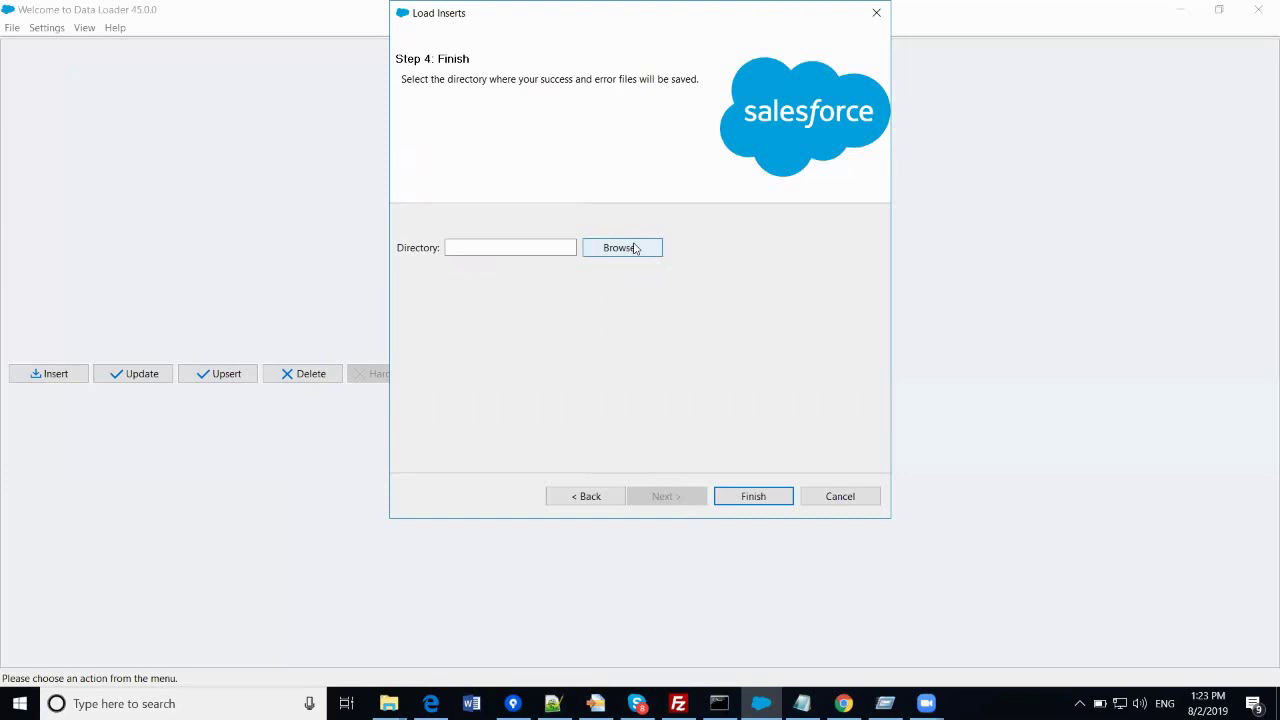
- Start choosing the directory for the success and error files
click(634, 248)
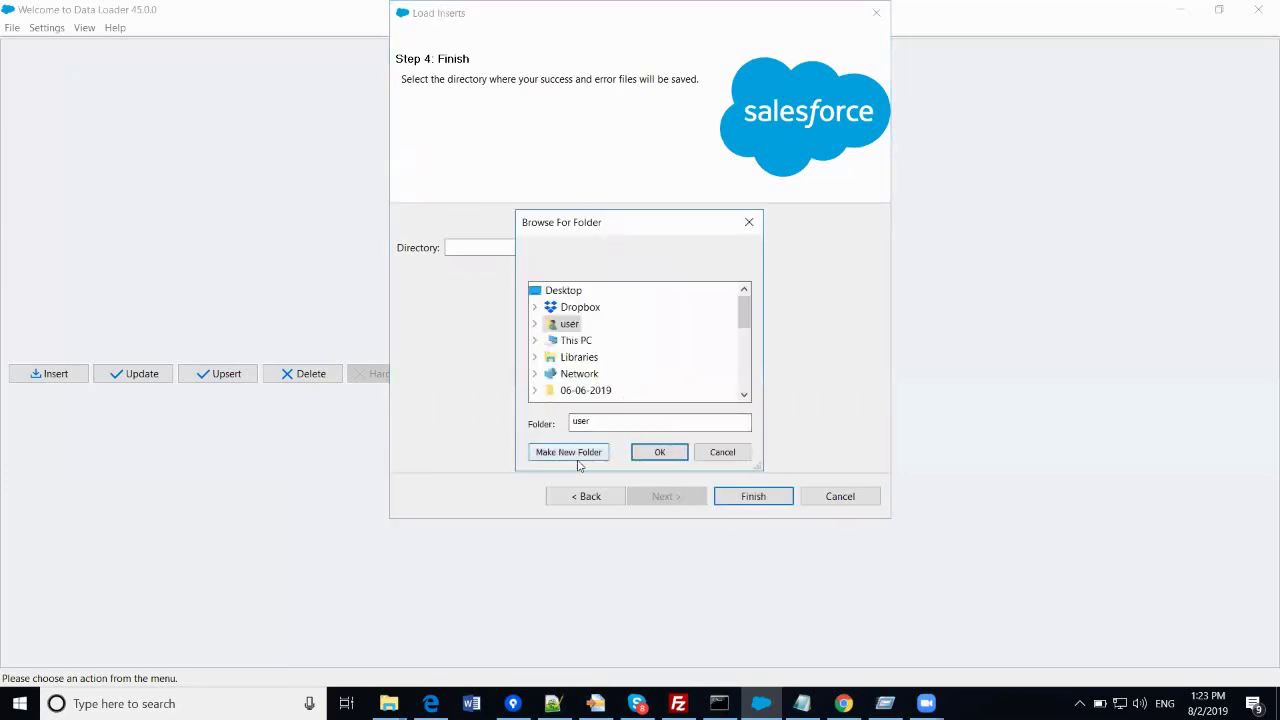
- Make a new 'logs' folder on the Desktop as the results directory and finish the wizard
click(564, 290)
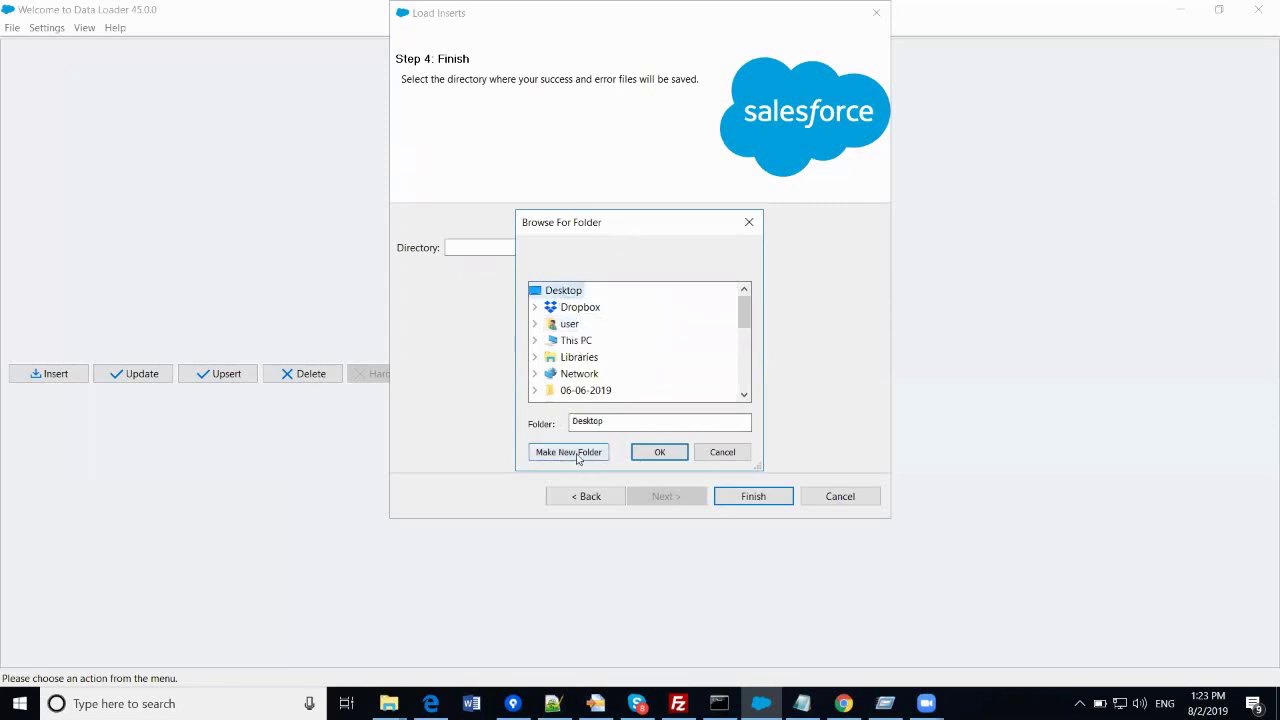
click(577, 452)
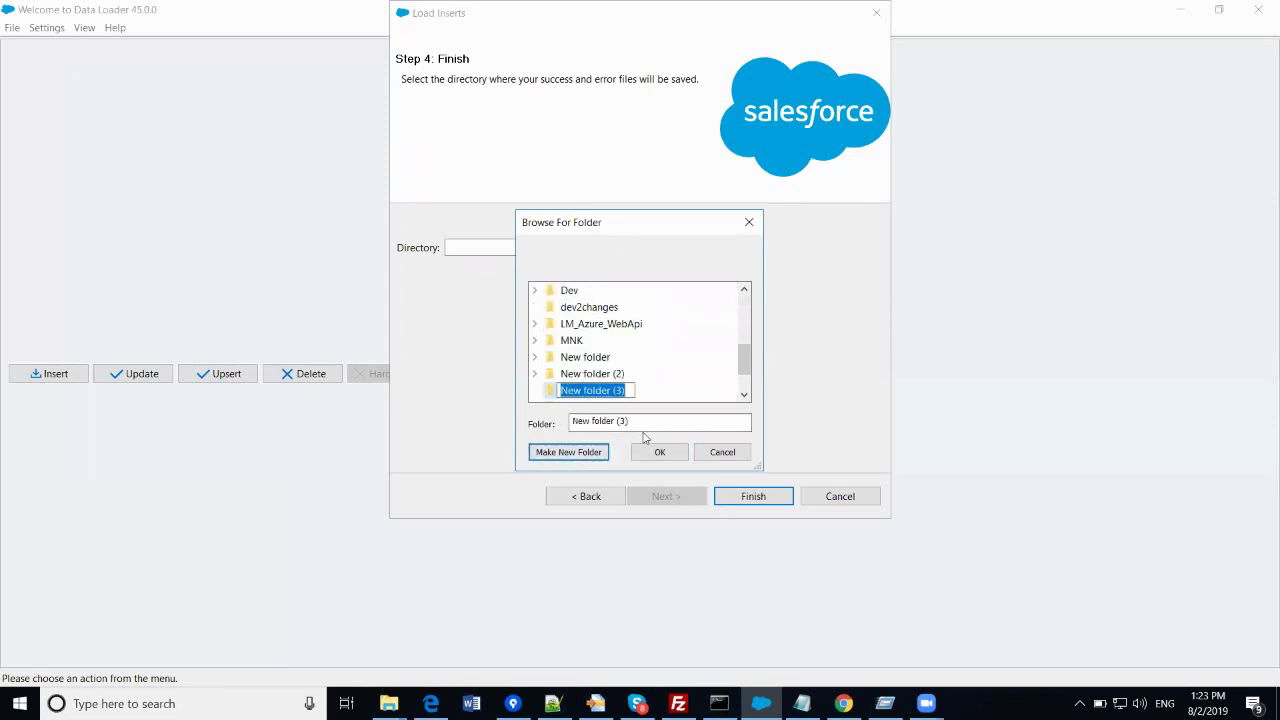
text(logs)
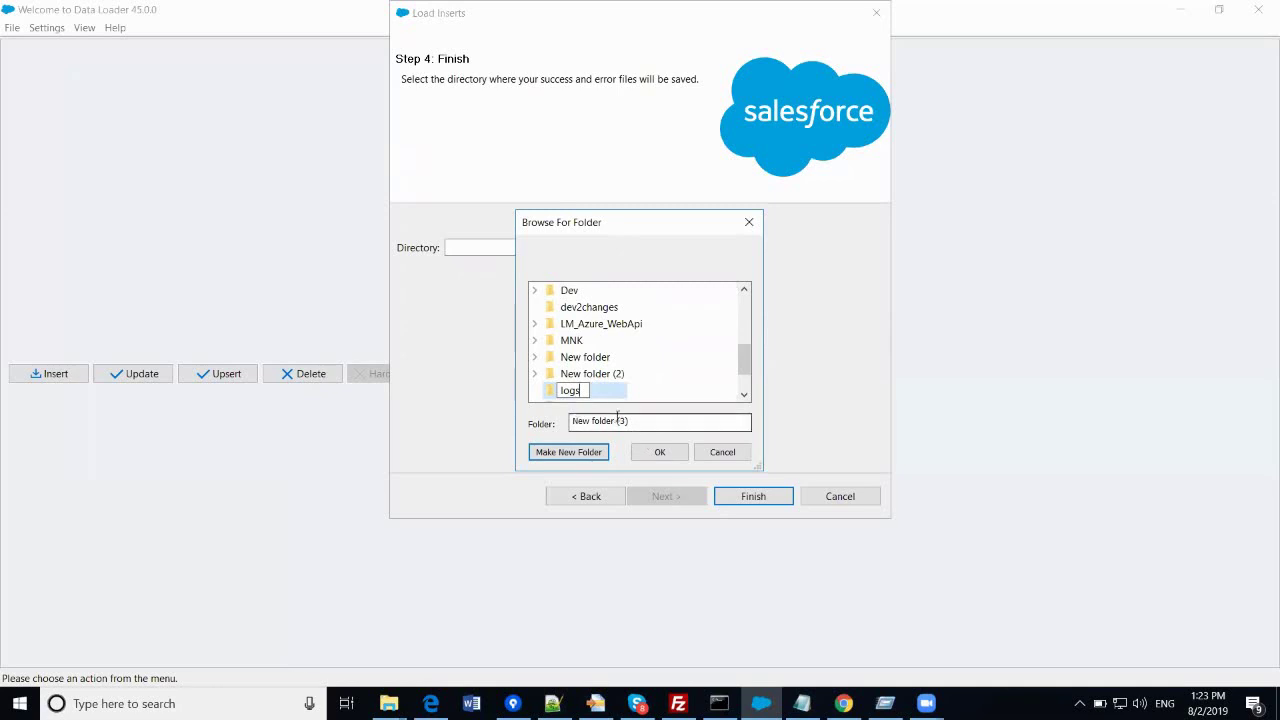
click(580, 394)
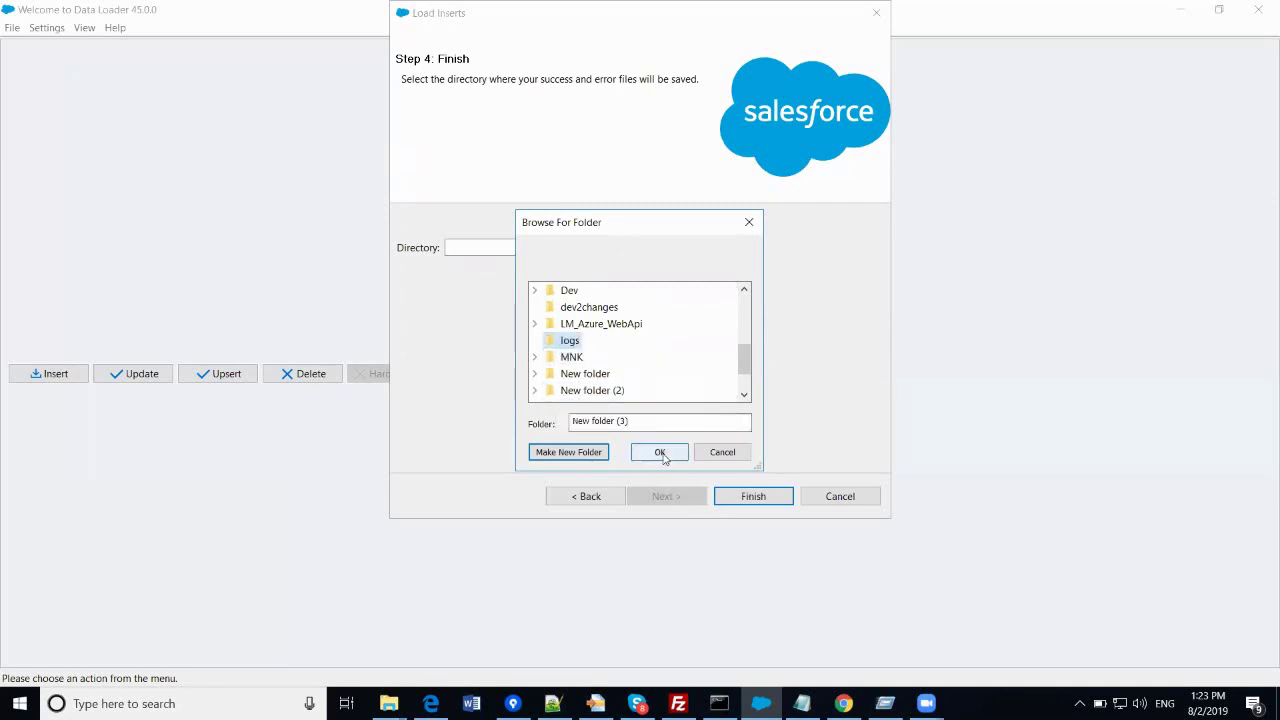
click(660, 453)
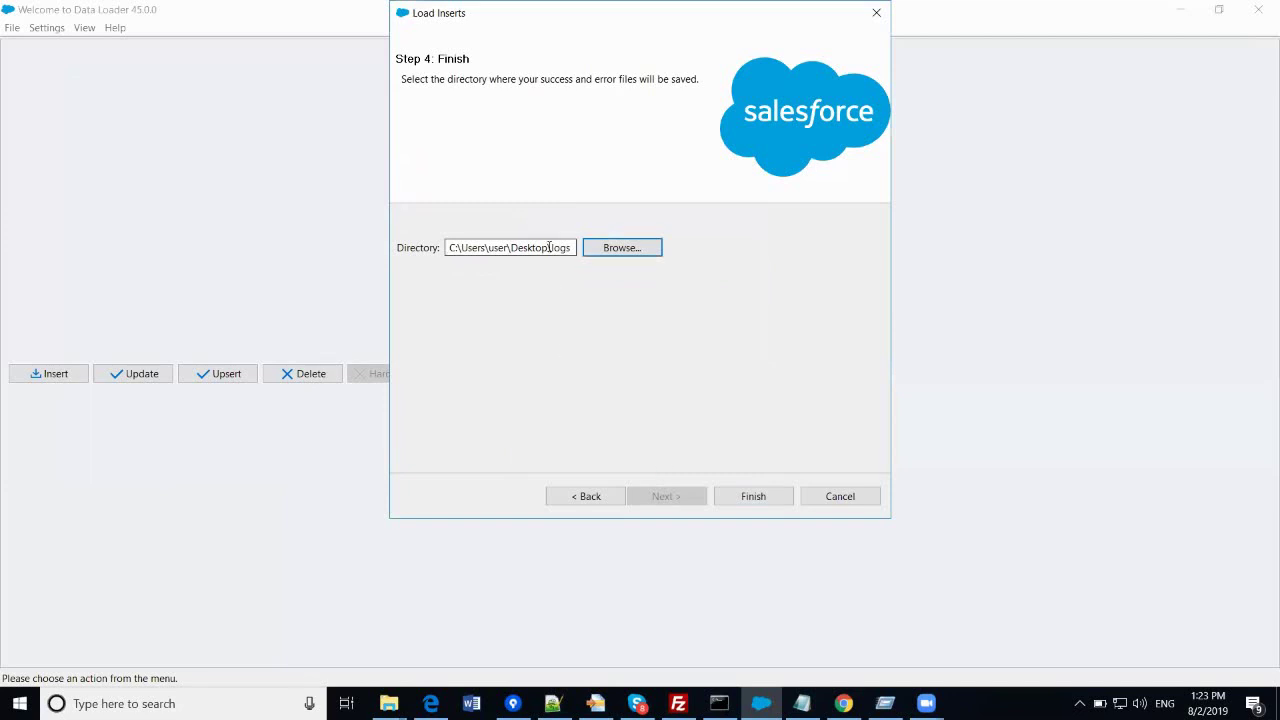
click(748, 494)
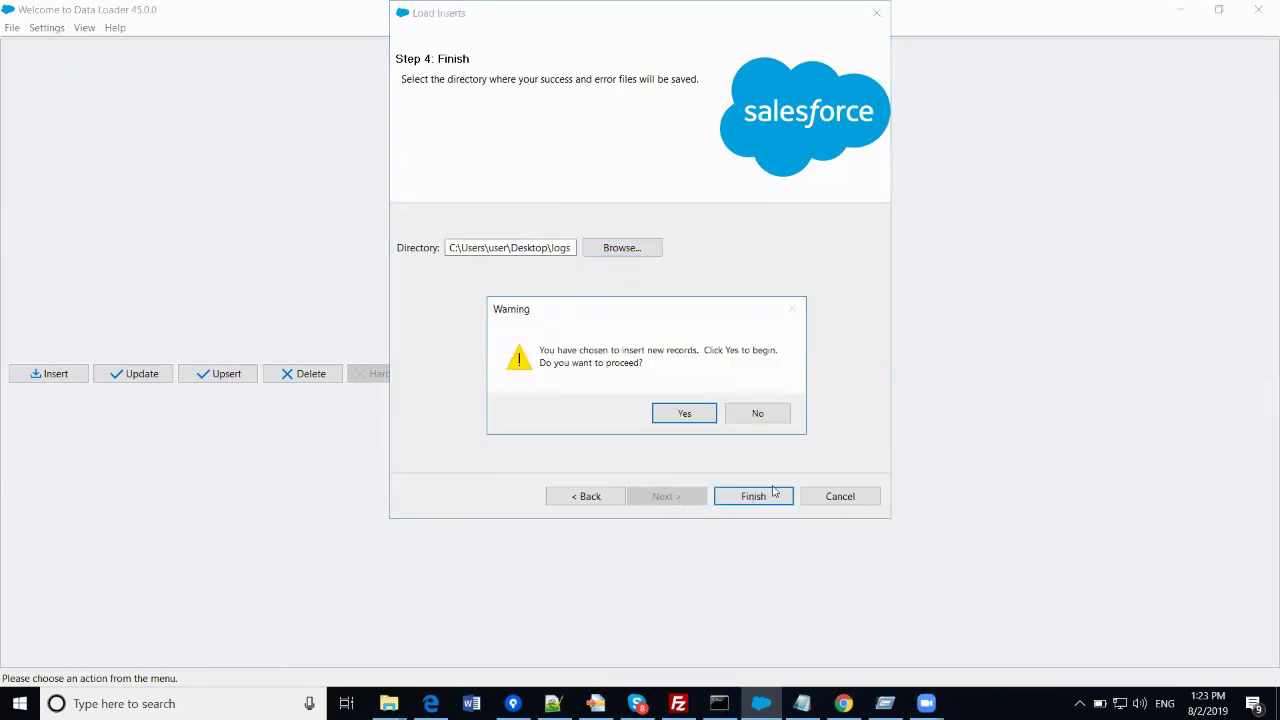
- Confirm the account insert (1 success, 20 errors) and open the error file
click(699, 417)
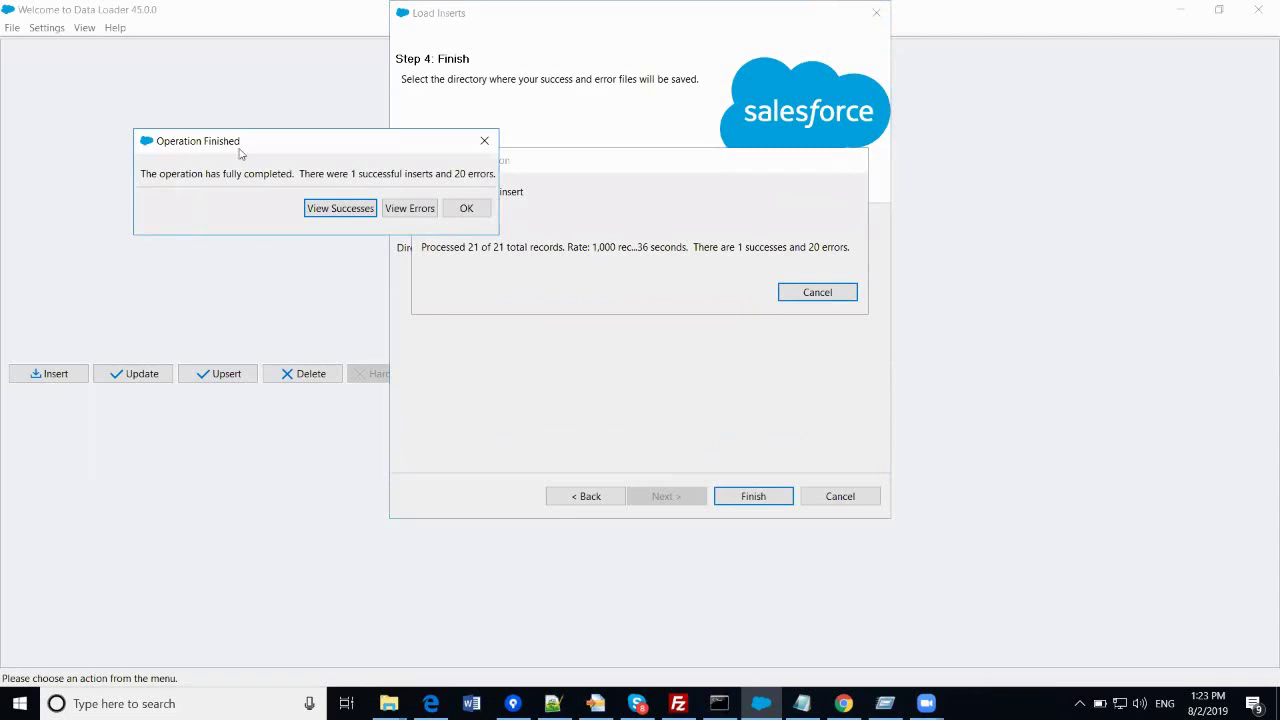
drag(240, 152, 465, 205)
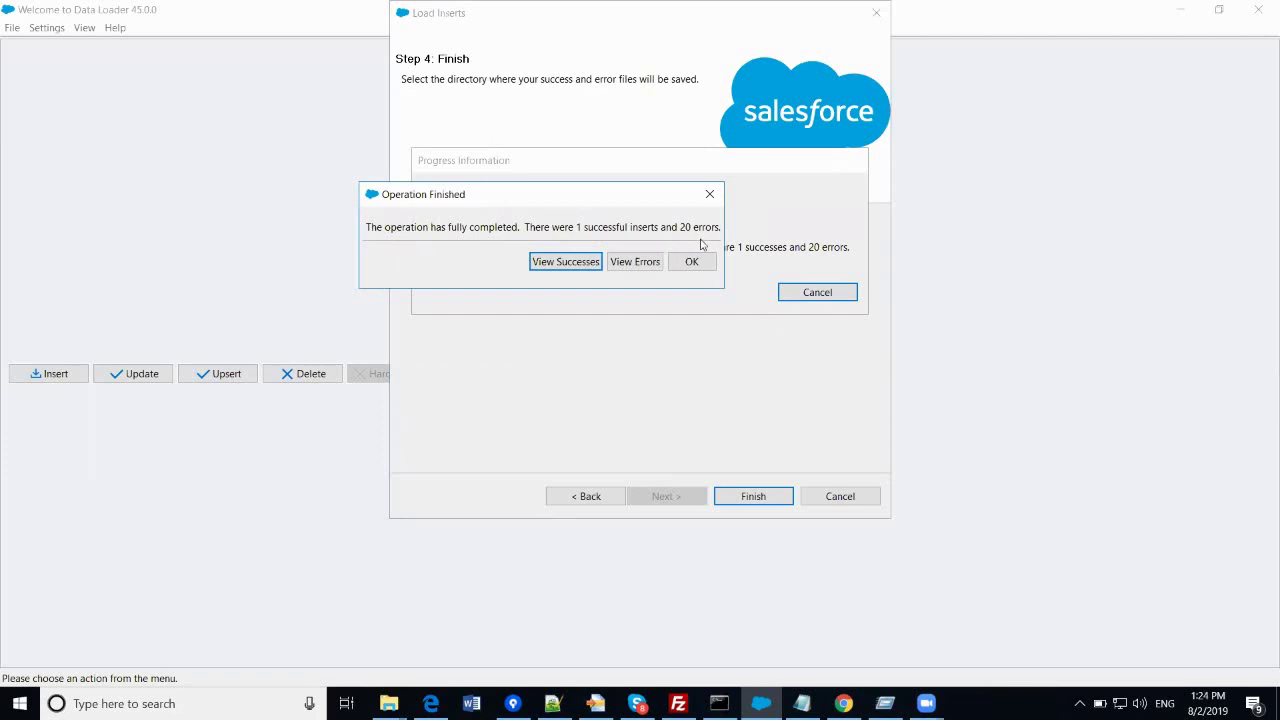
click(635, 263)
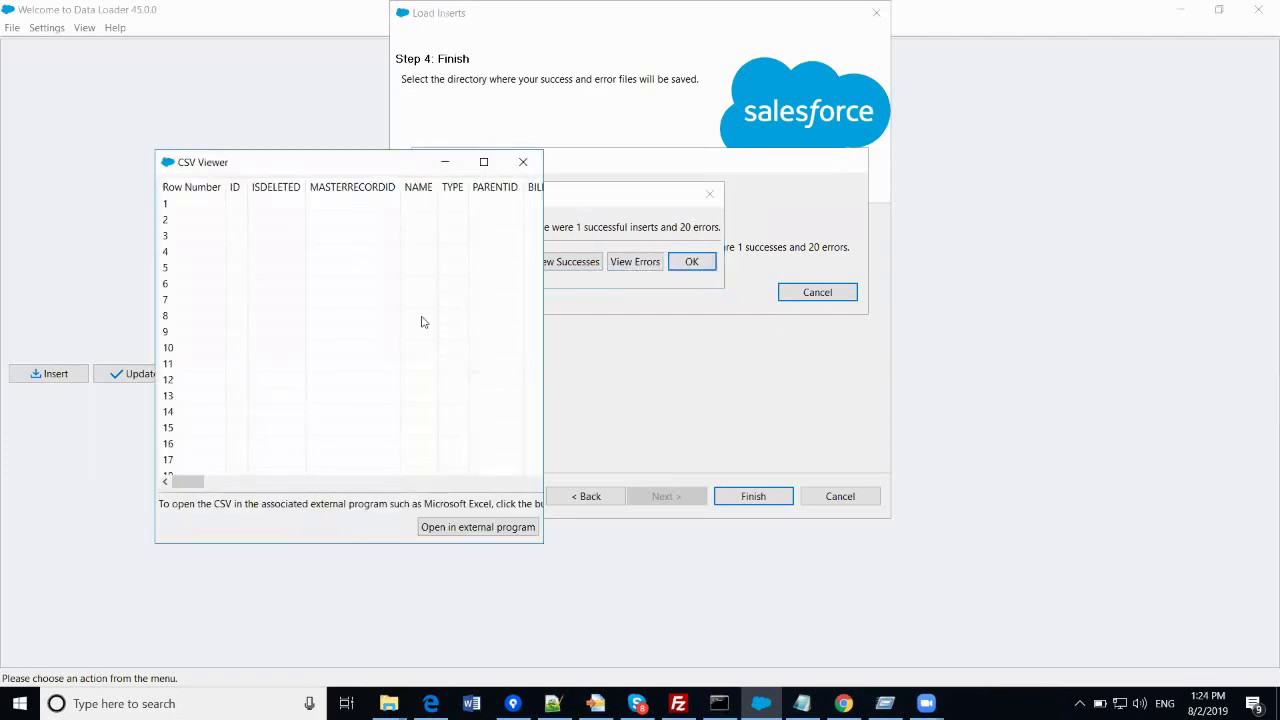
- Review the 20 failed rows, close the viewer and results summary, and minimize Data Loader
drag(618, 464, 545, 465)
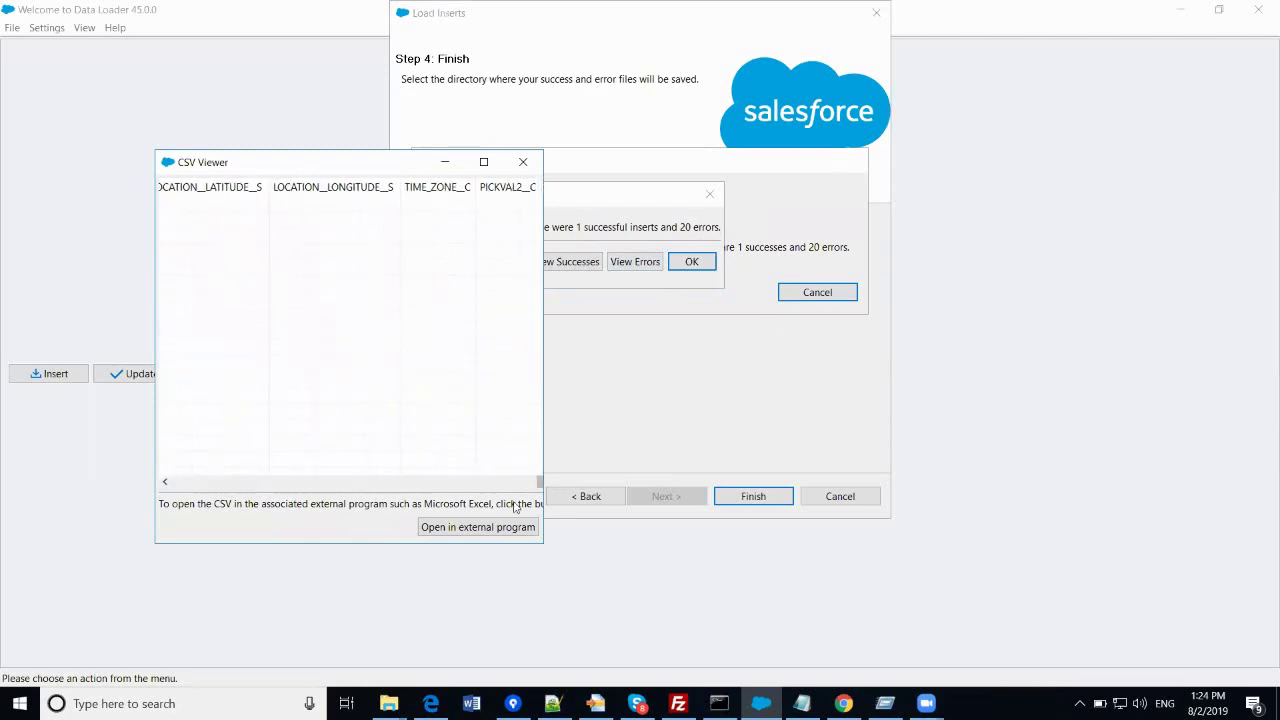
drag(538, 483, 266, 334)
drag(204, 485, 157, 491)
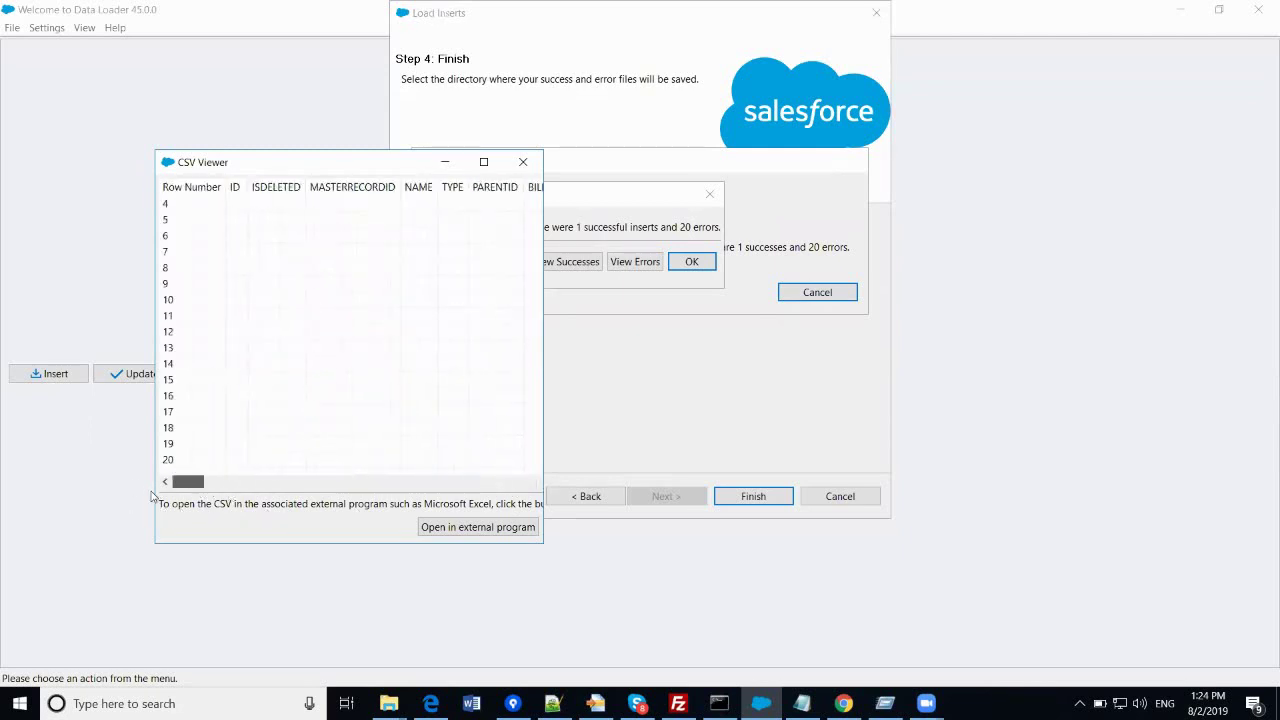
click(523, 162)
click(695, 267)
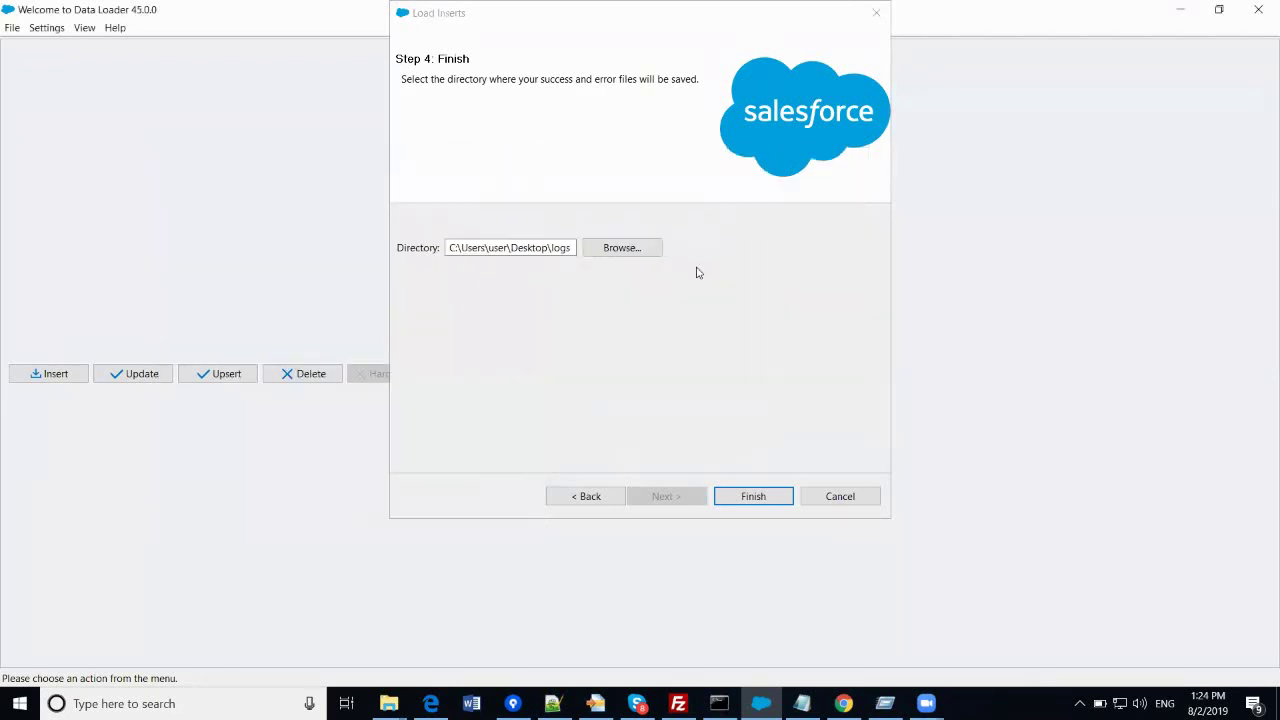
click(1177, 14)
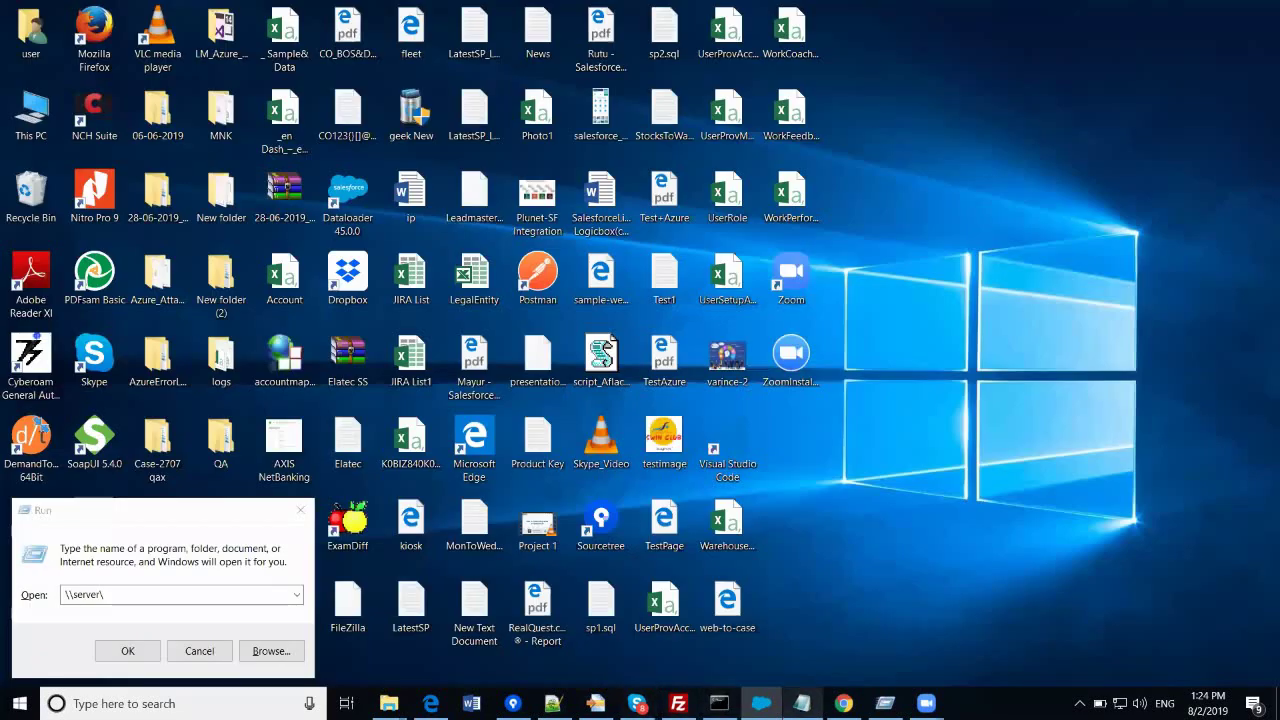
- Bring Chrome forward to the Salesforce Accounts tab and reload it
click(844, 703)
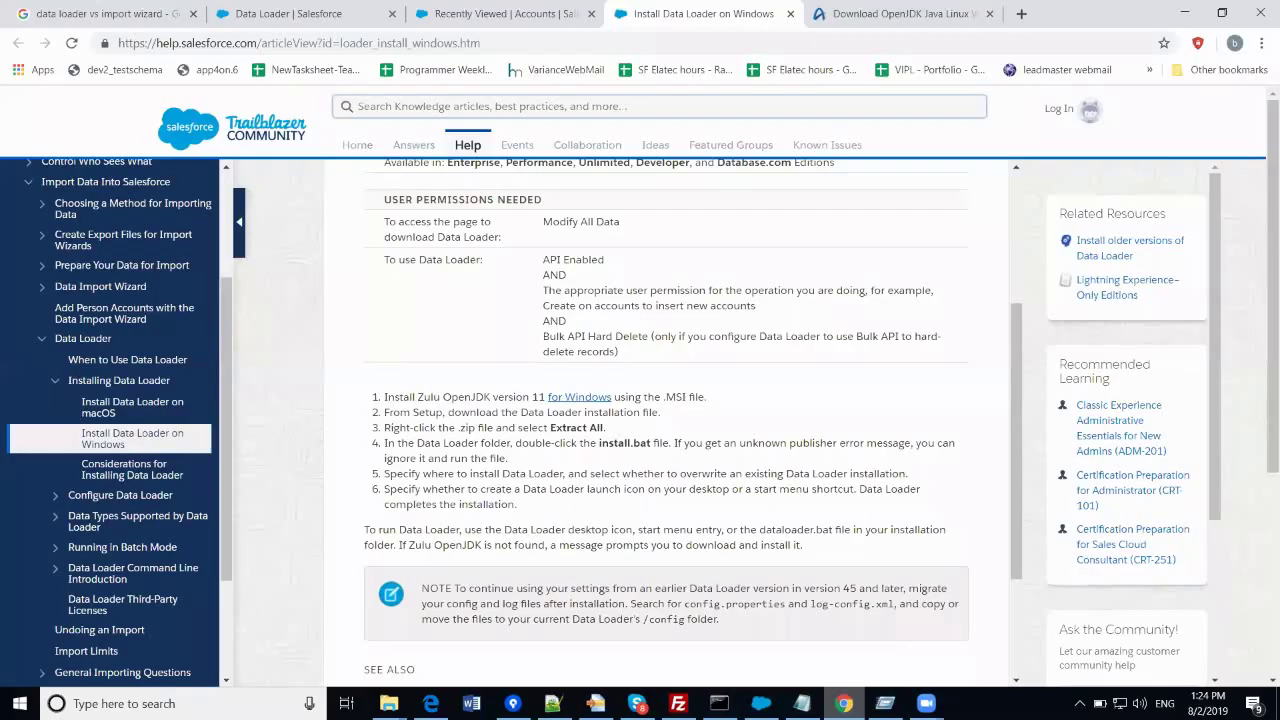
click(305, 15)
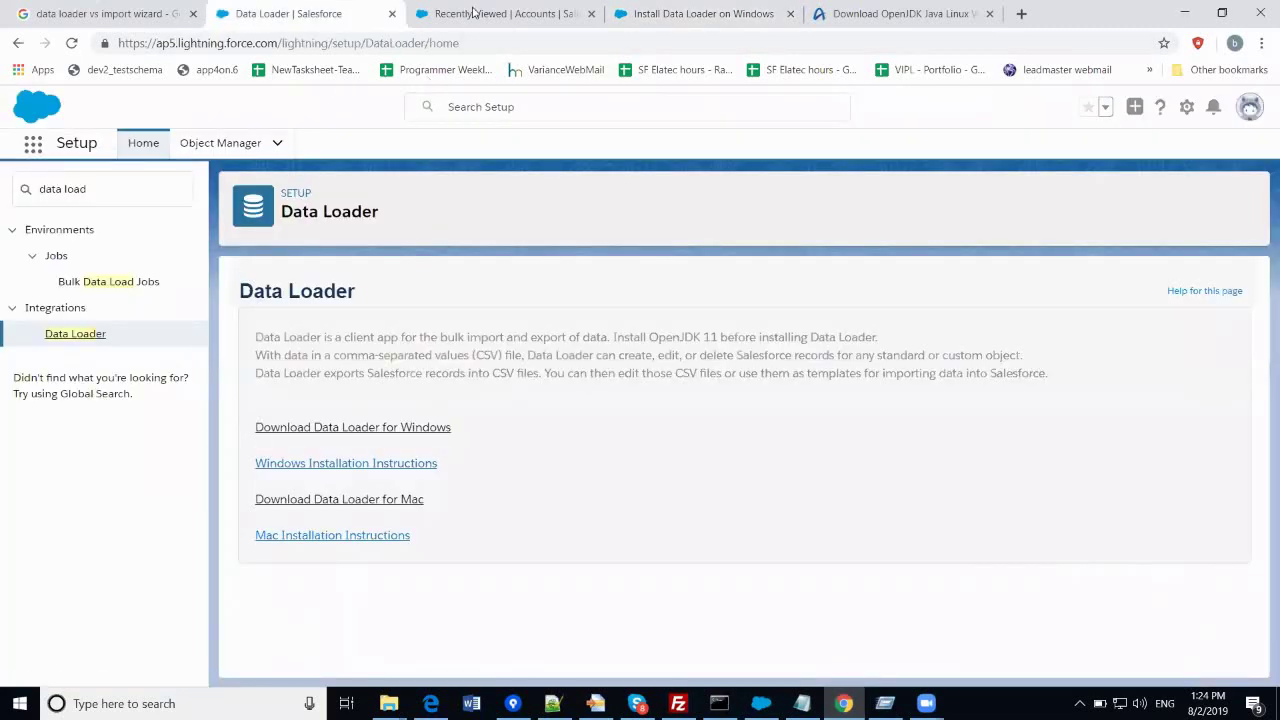
click(474, 12)
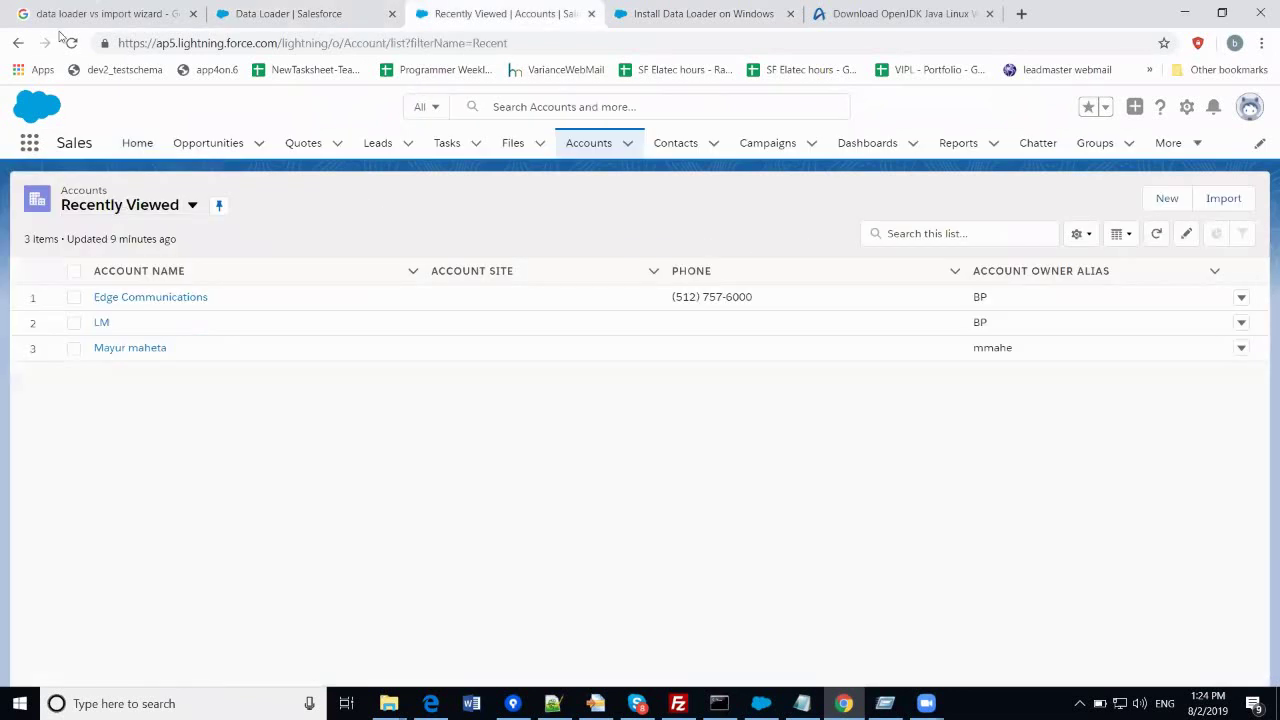
click(71, 43)
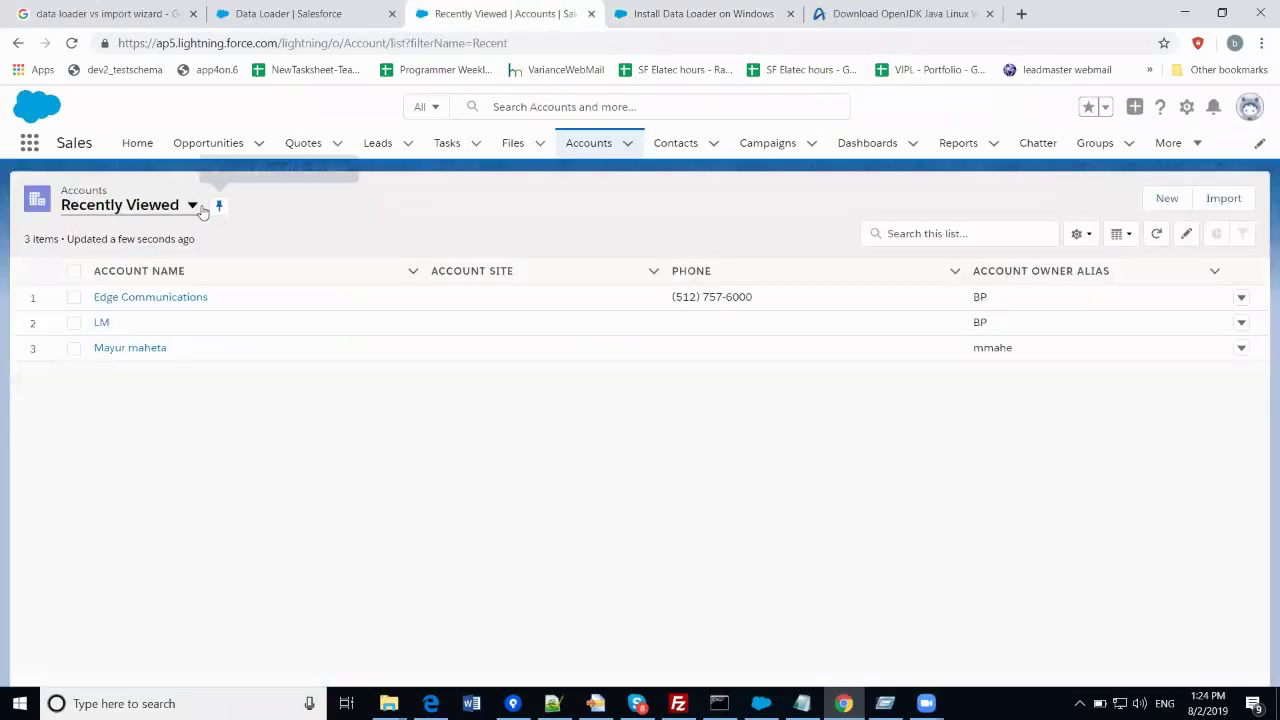
- Switch to the All Accounts list view (22 items) and open the newly inserted account
click(196, 214)
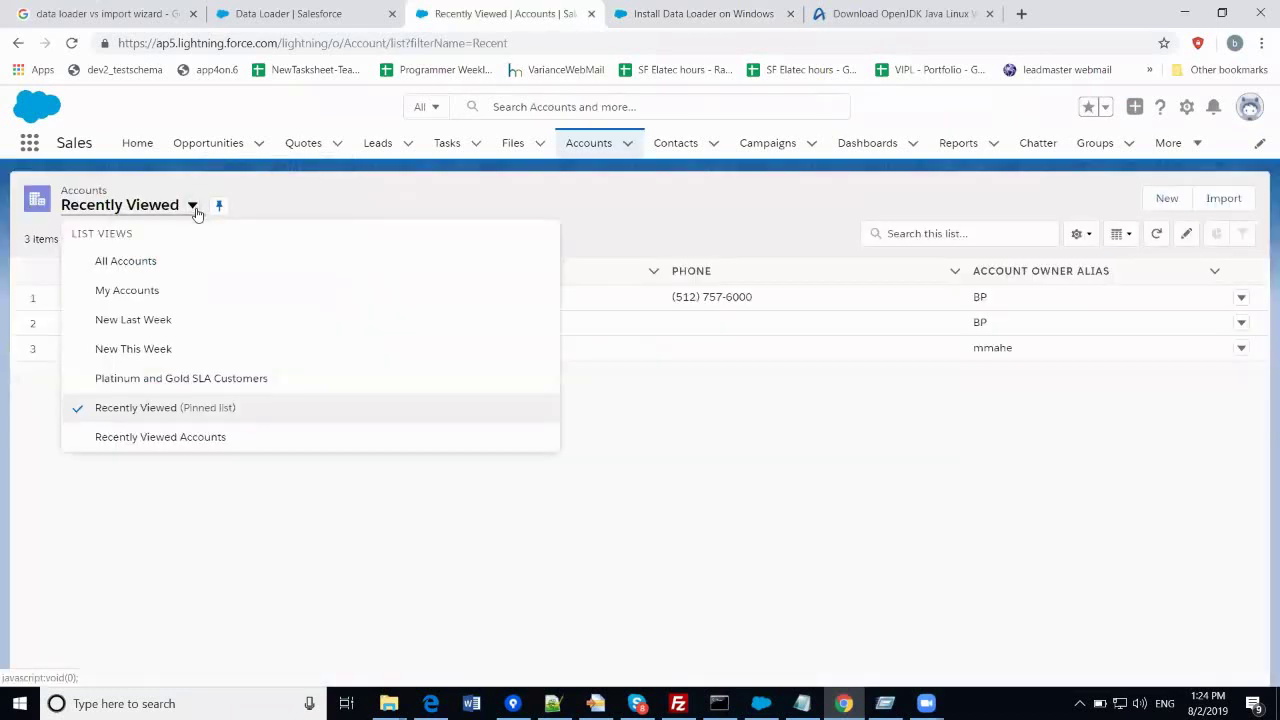
click(150, 260)
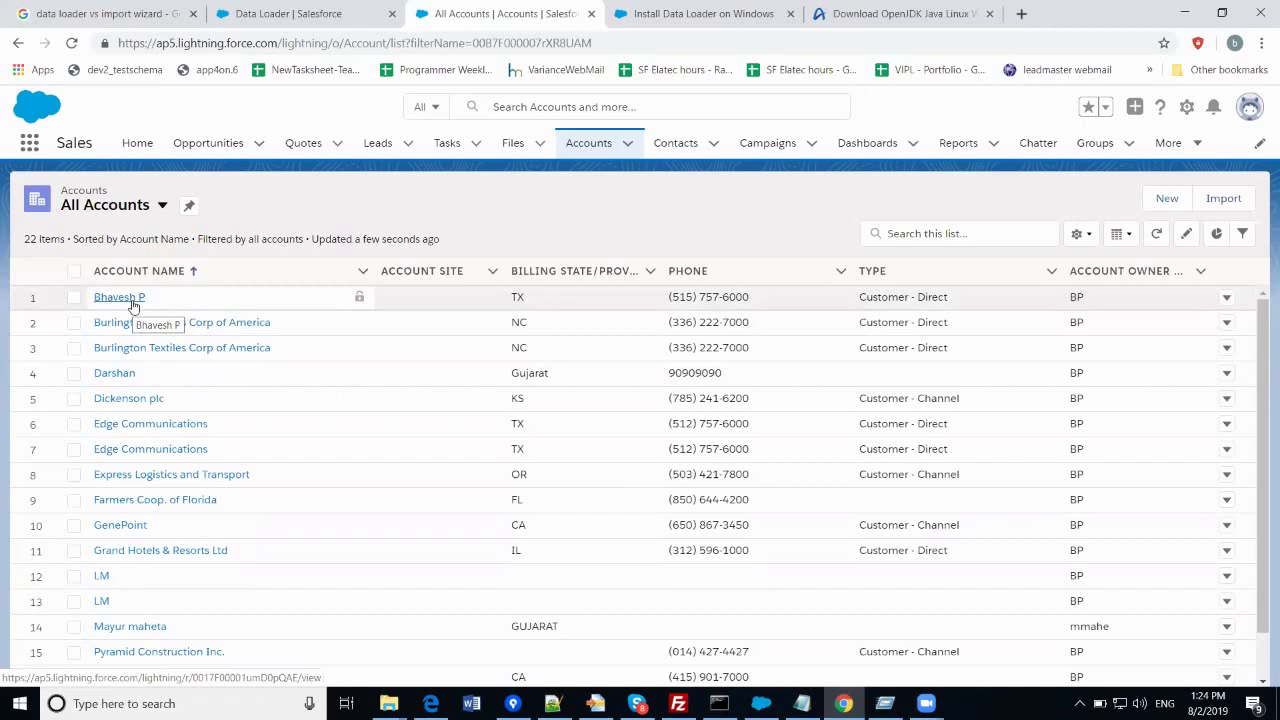
scroll(130, 303, down, 2)
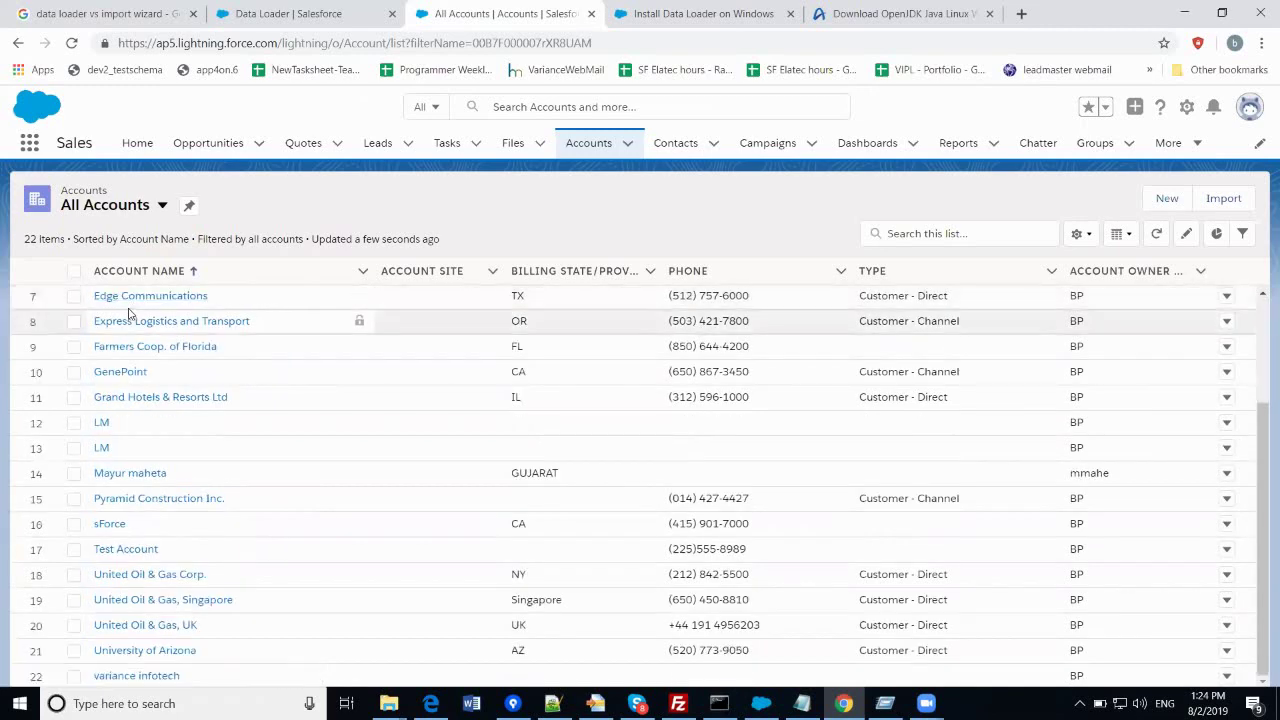
scroll(129, 314, up, 2)
click(132, 297)
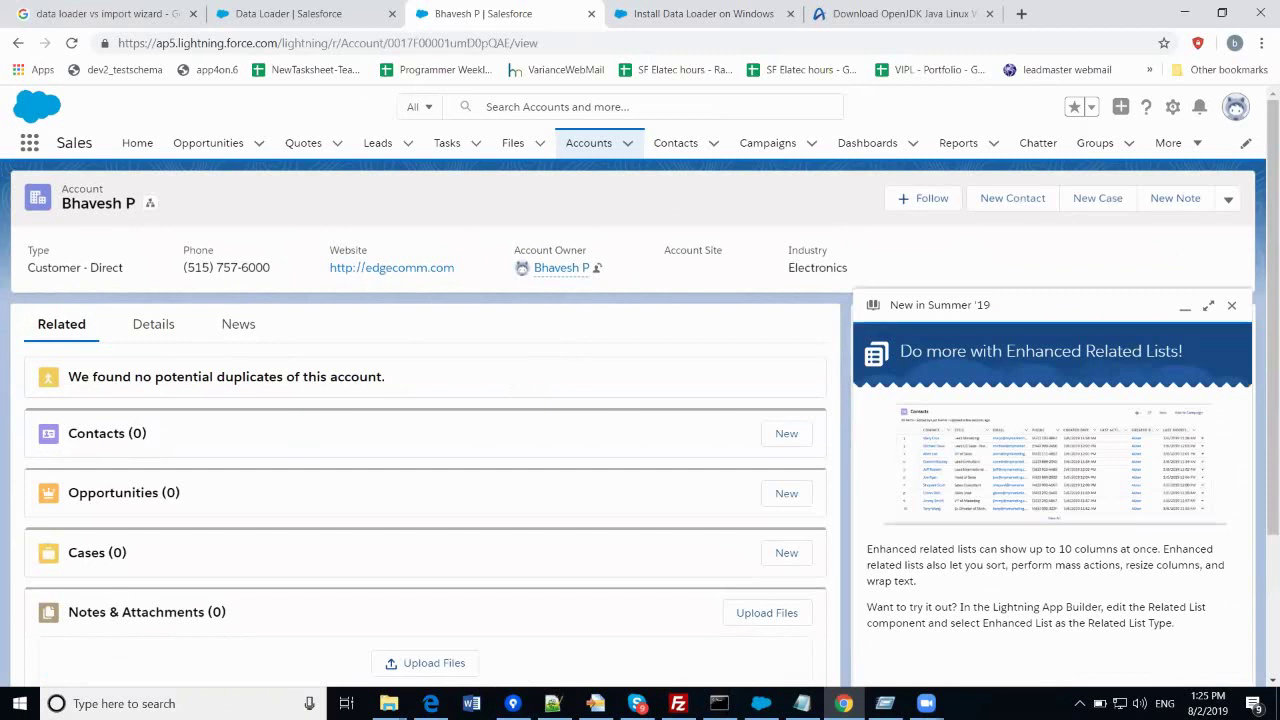
key(super+r)
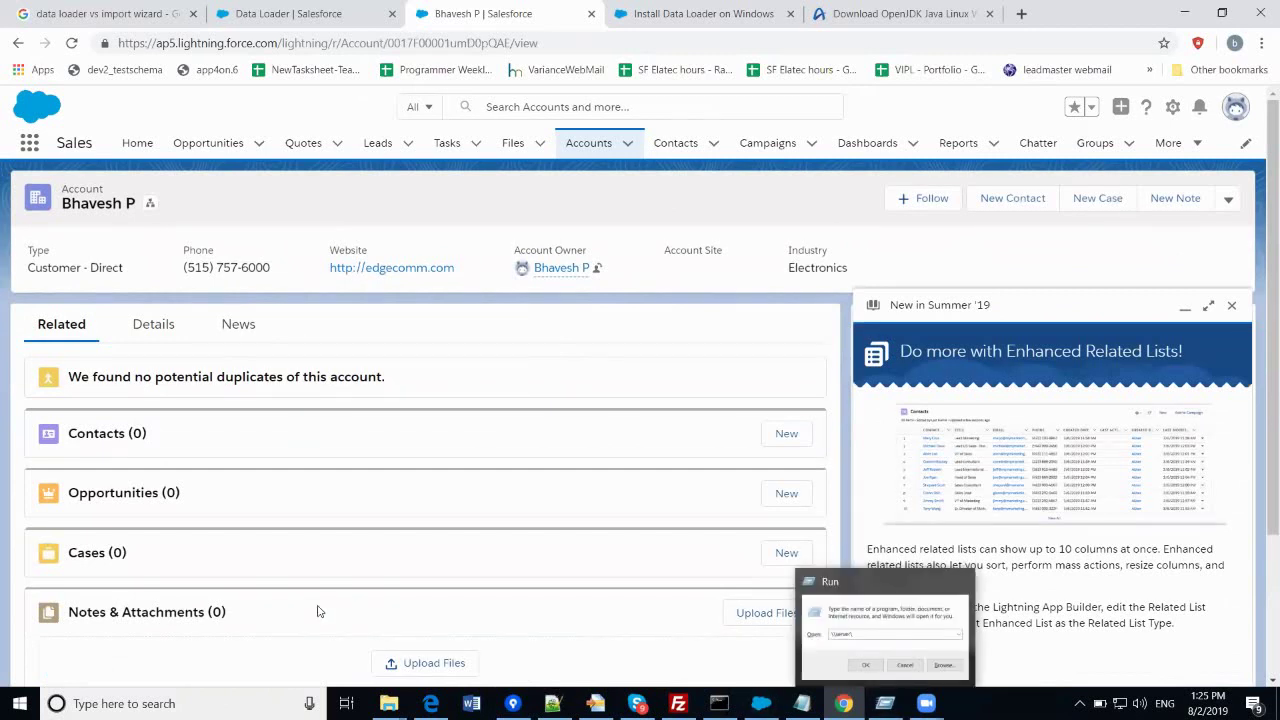
- Review the new account's Details tab, selecting its account number, then show the desktop
click(153, 324)
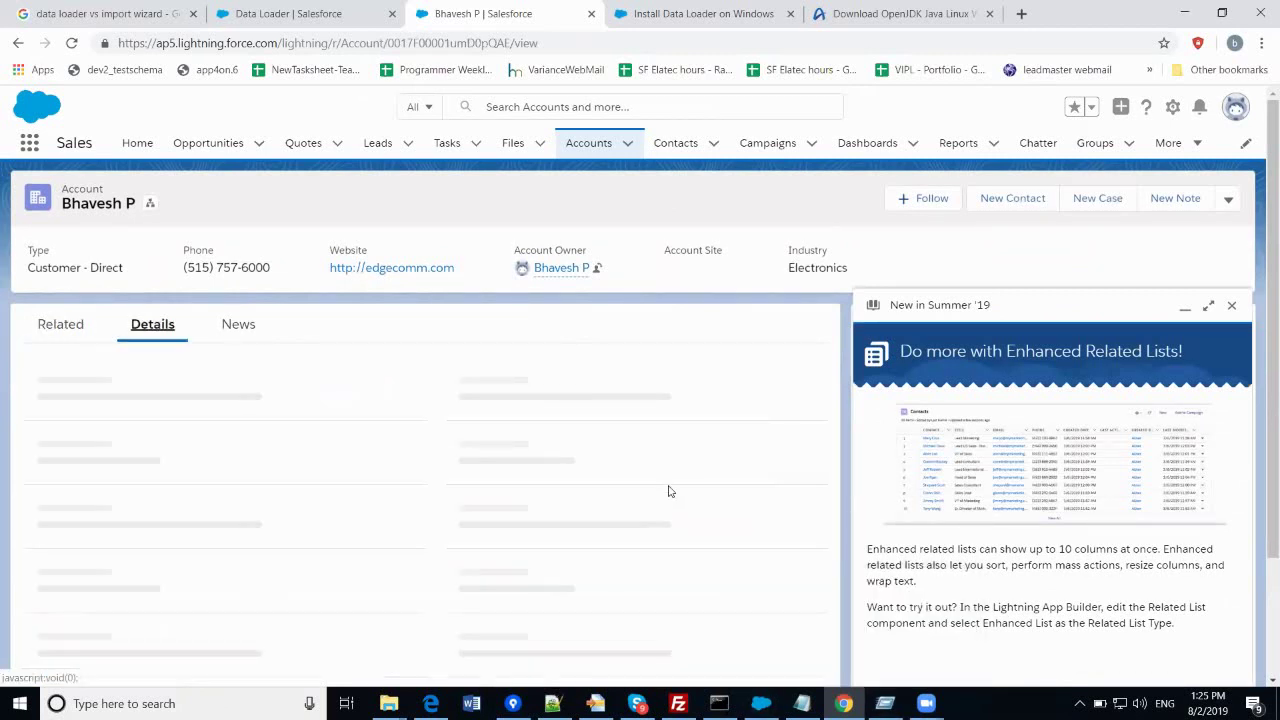
scroll(534, 586, down, 1)
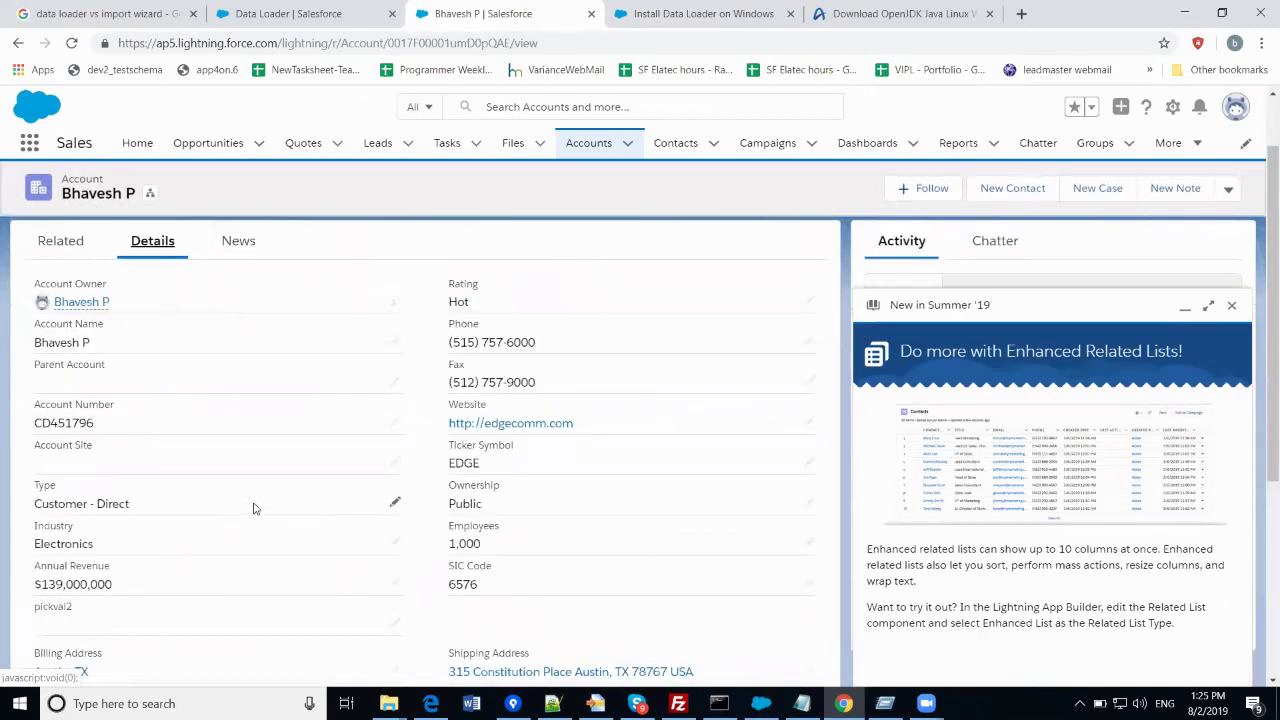
double_click(72, 424)
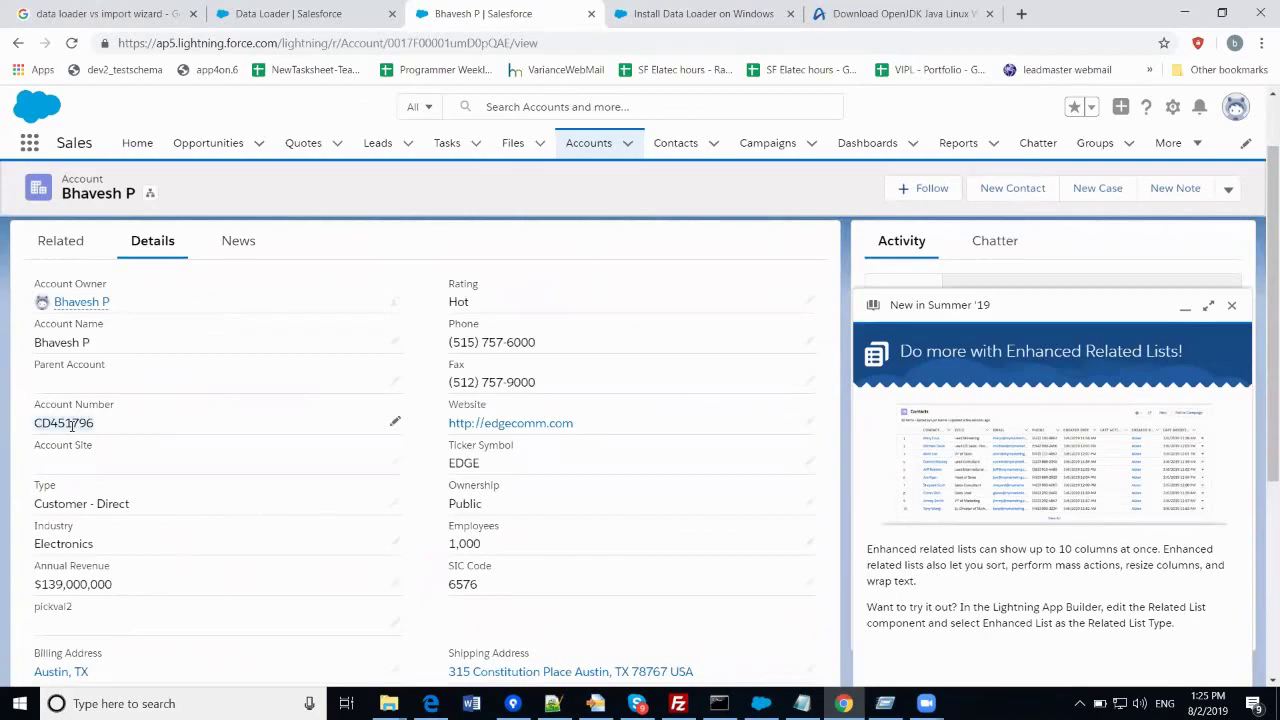
key(super+d)
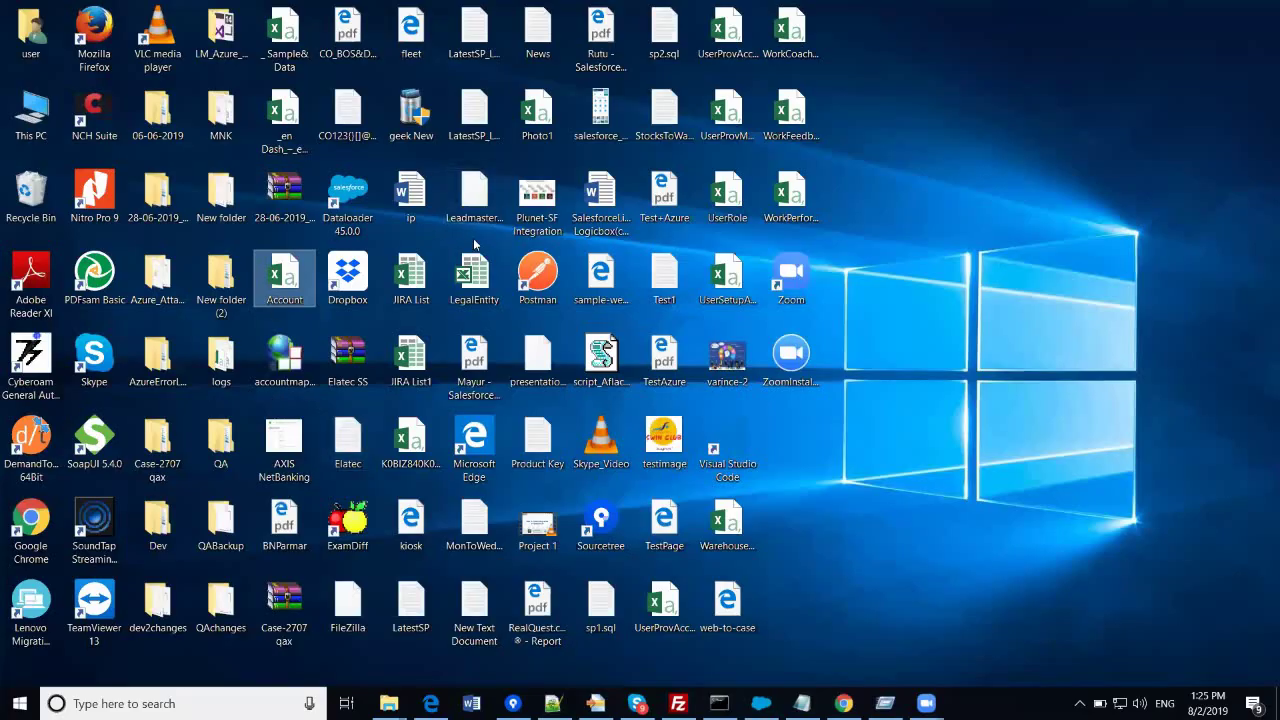
- Open the Account CSV file from the desktop in Excel
text(ad)
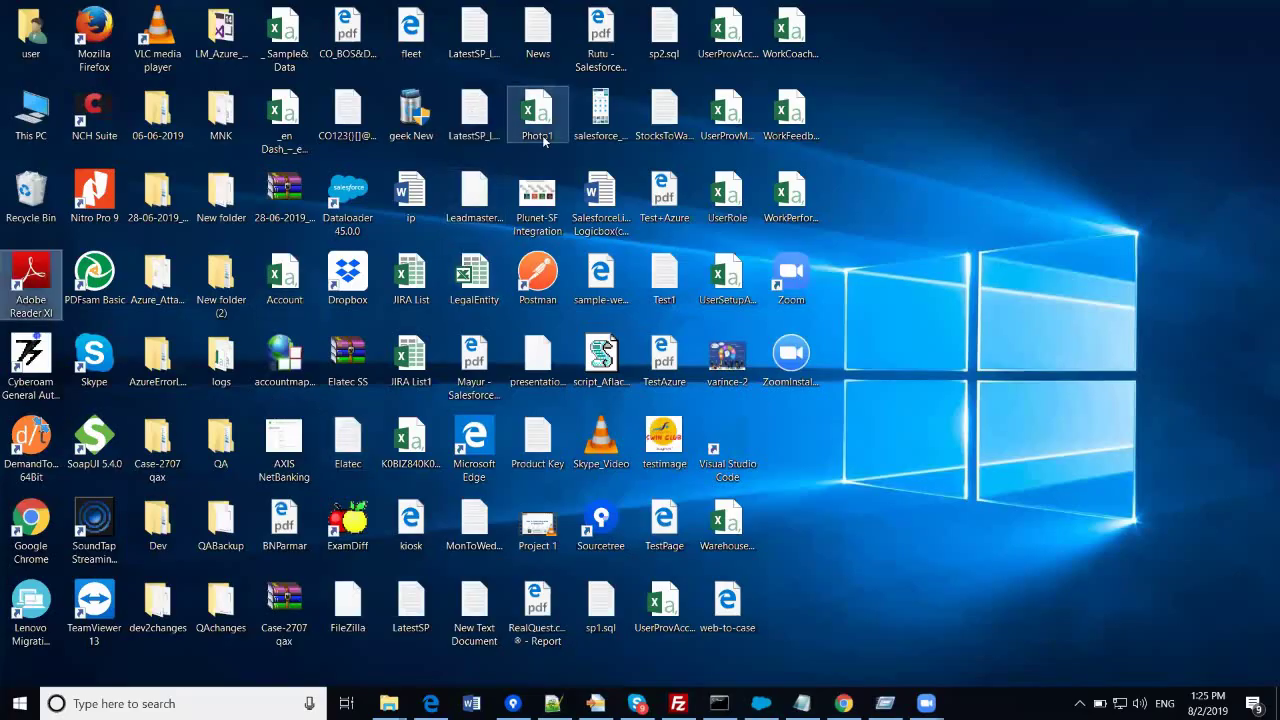
text(azuree)
click(295, 313)
double_click(290, 292)
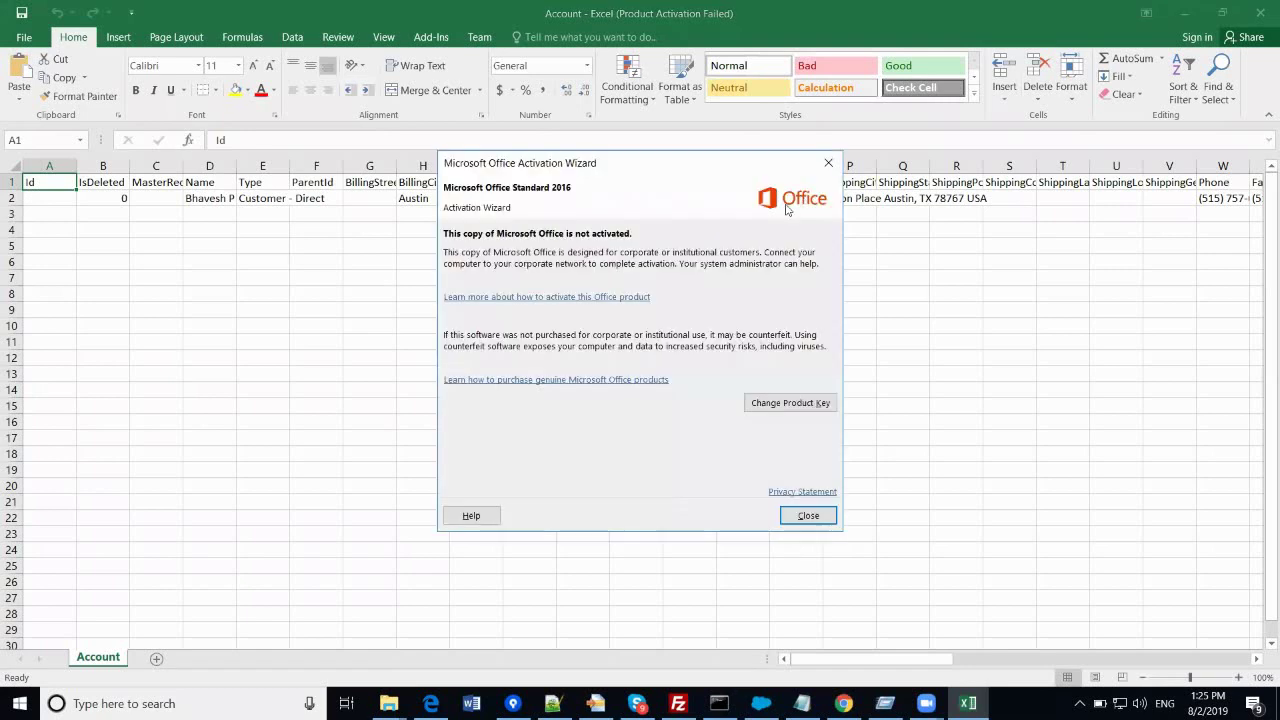
- Dismiss the Office activation notice and compare the Phone value in W2 with Salesforce
click(808, 515)
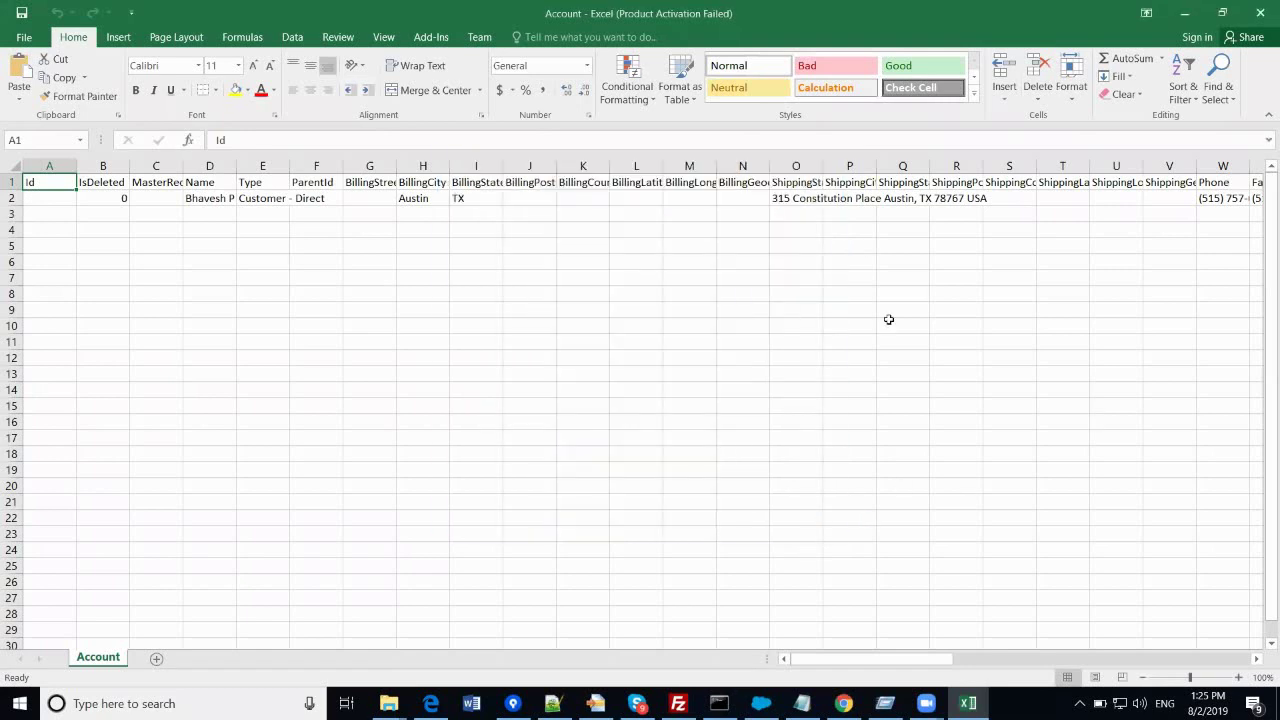
click(706, 199)
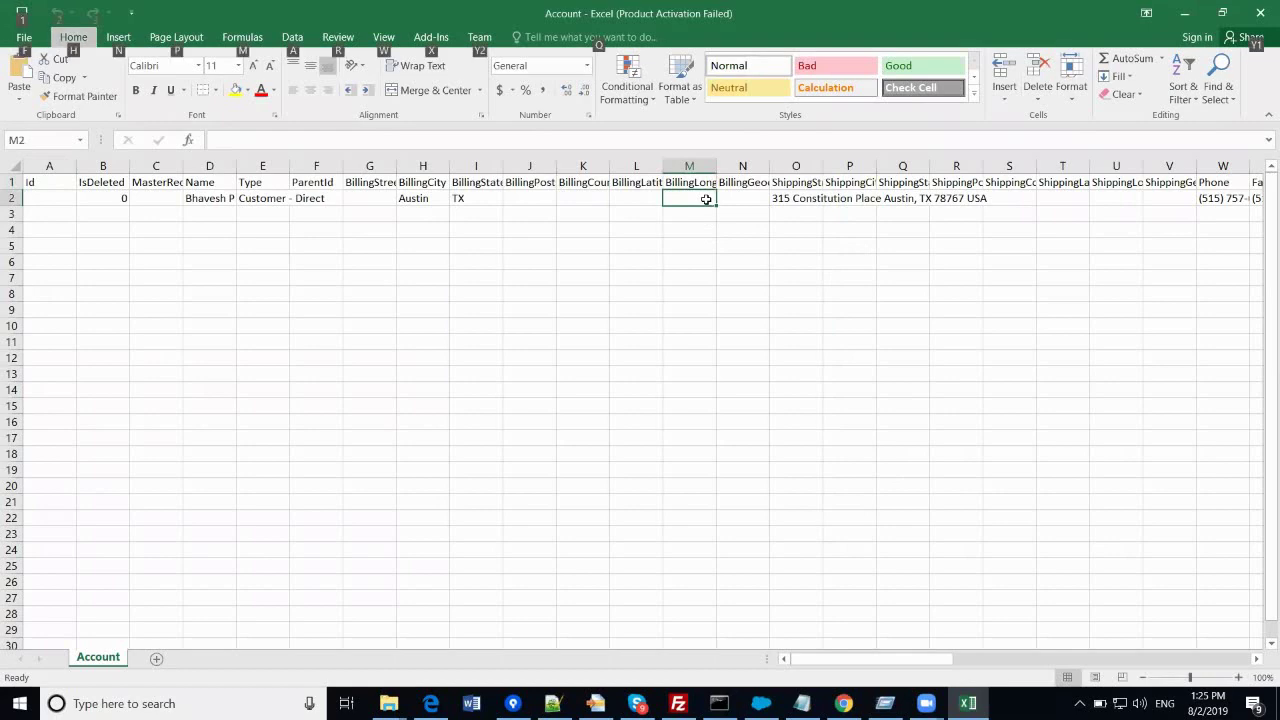
key(alt+Tab)
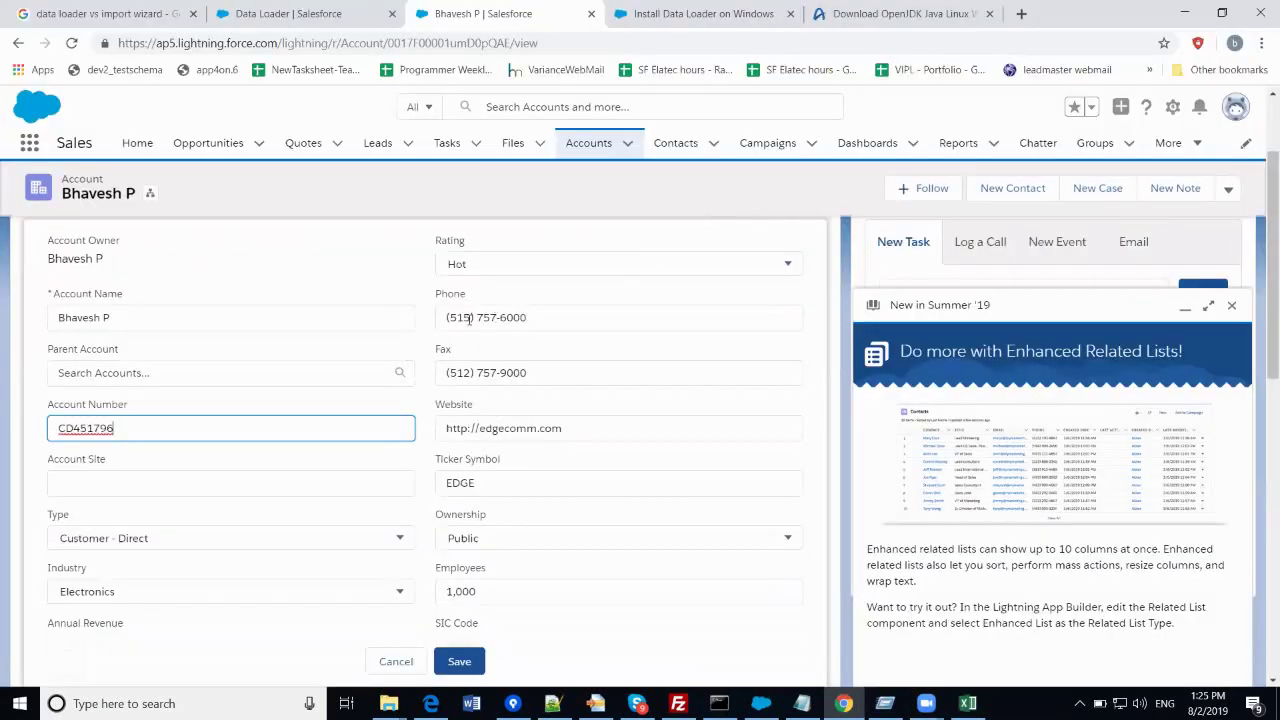
key(alt+Tab)
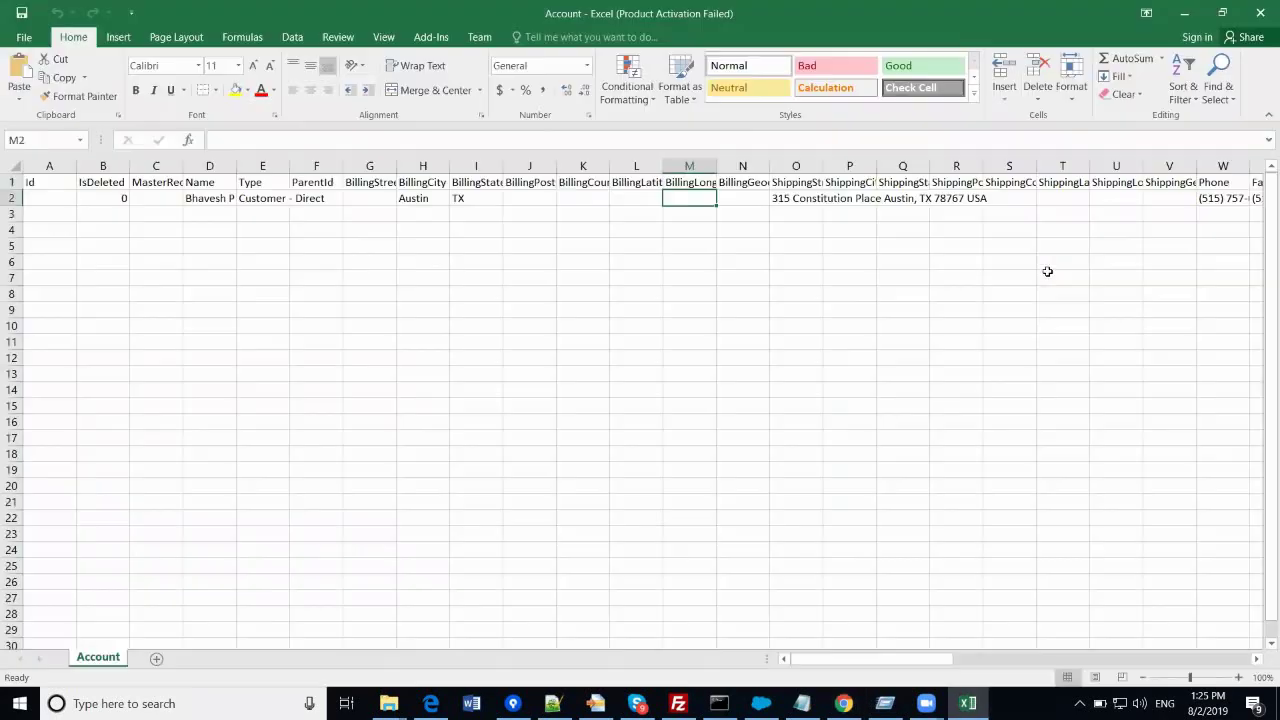
click(1211, 203)
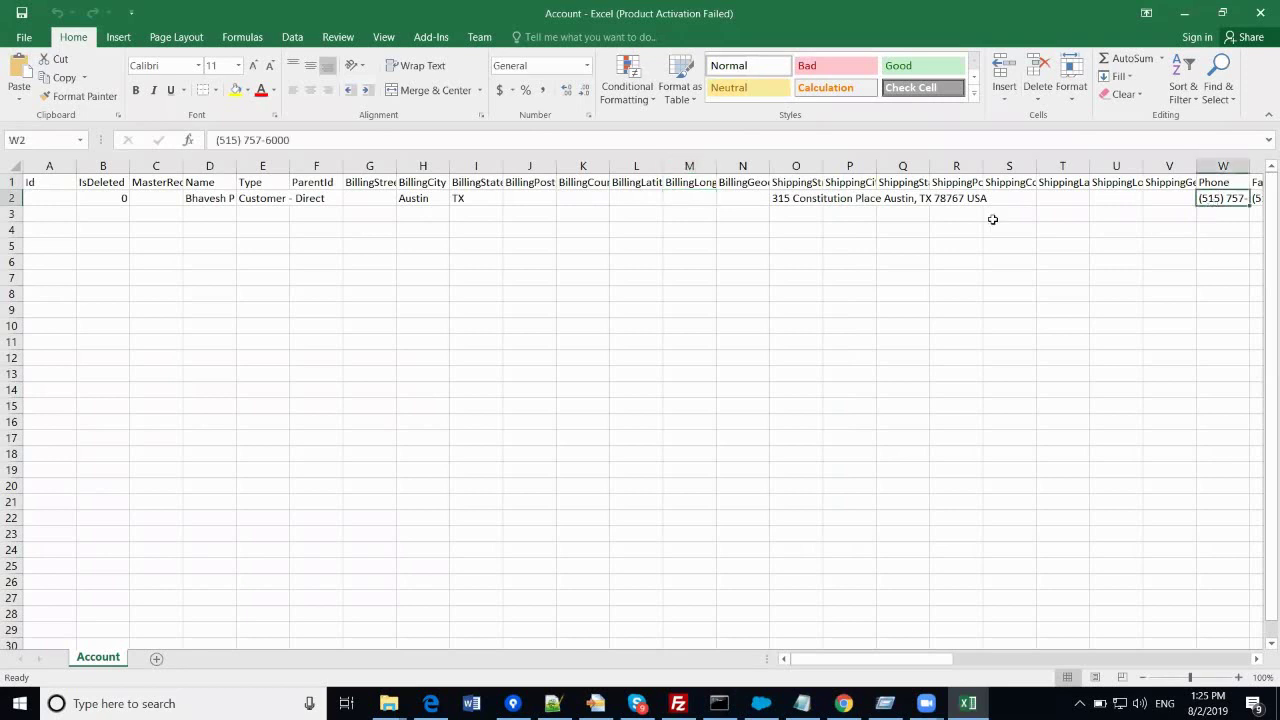
click(304, 141)
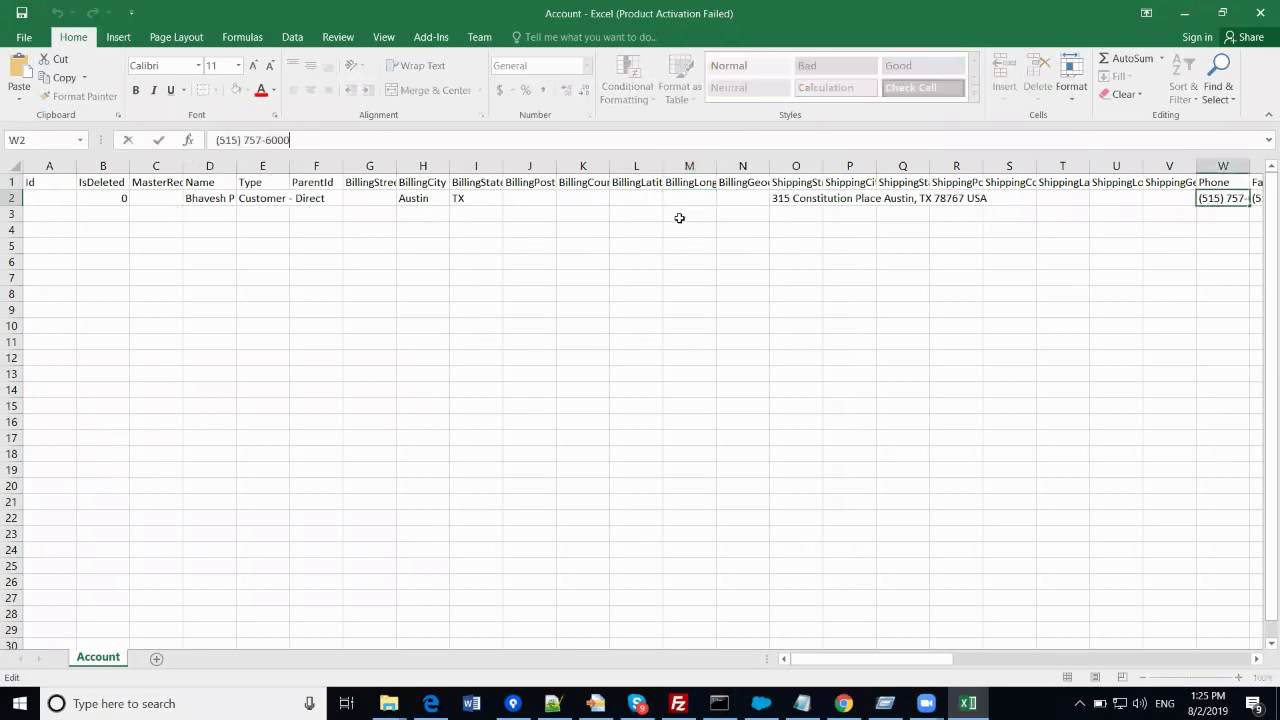
- Compare the shipping street in O2 and the following columns against the Salesforce record
click(820, 204)
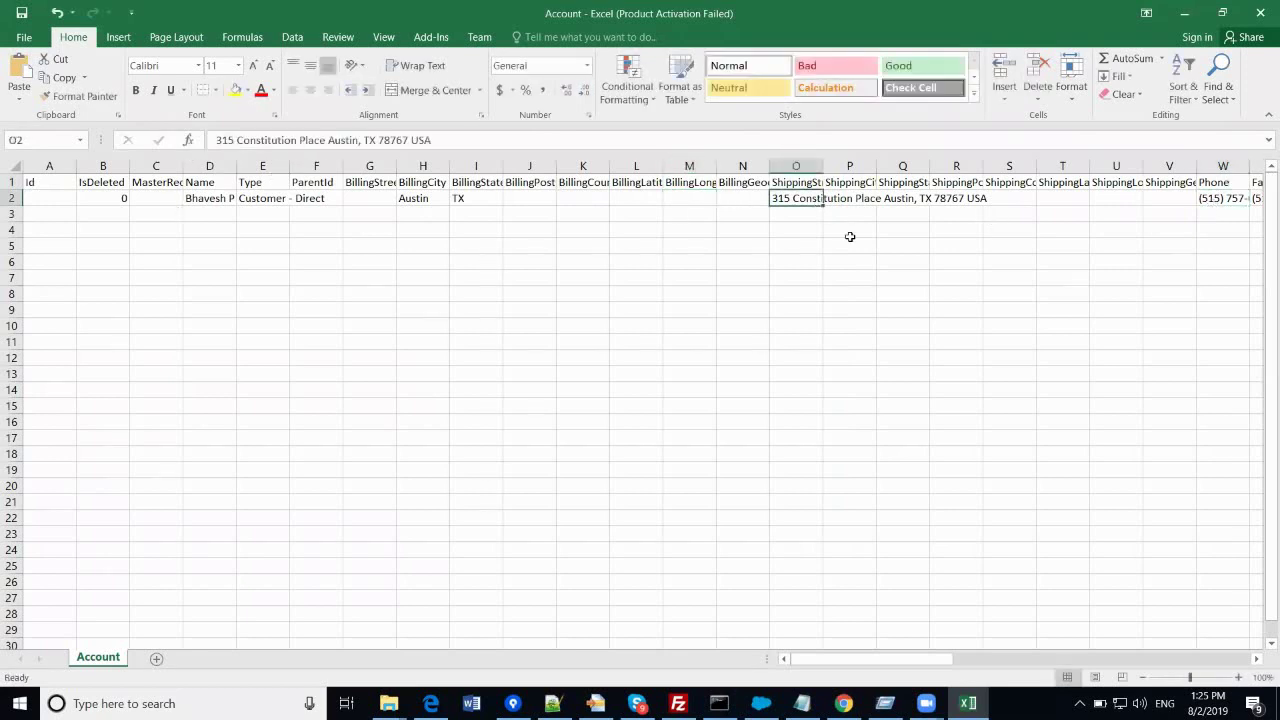
key(Right)
key(Right)
key(Right)
key(Right)
key(Right)
key(Right)
key(Right)
key(Right)
key(Right)
key(Right)
key(Right)
key(Right)
key(Right)
key(Right)
key(Right)
key(Right)
key(Right)
key(Right)
key(Right)
key(Right)
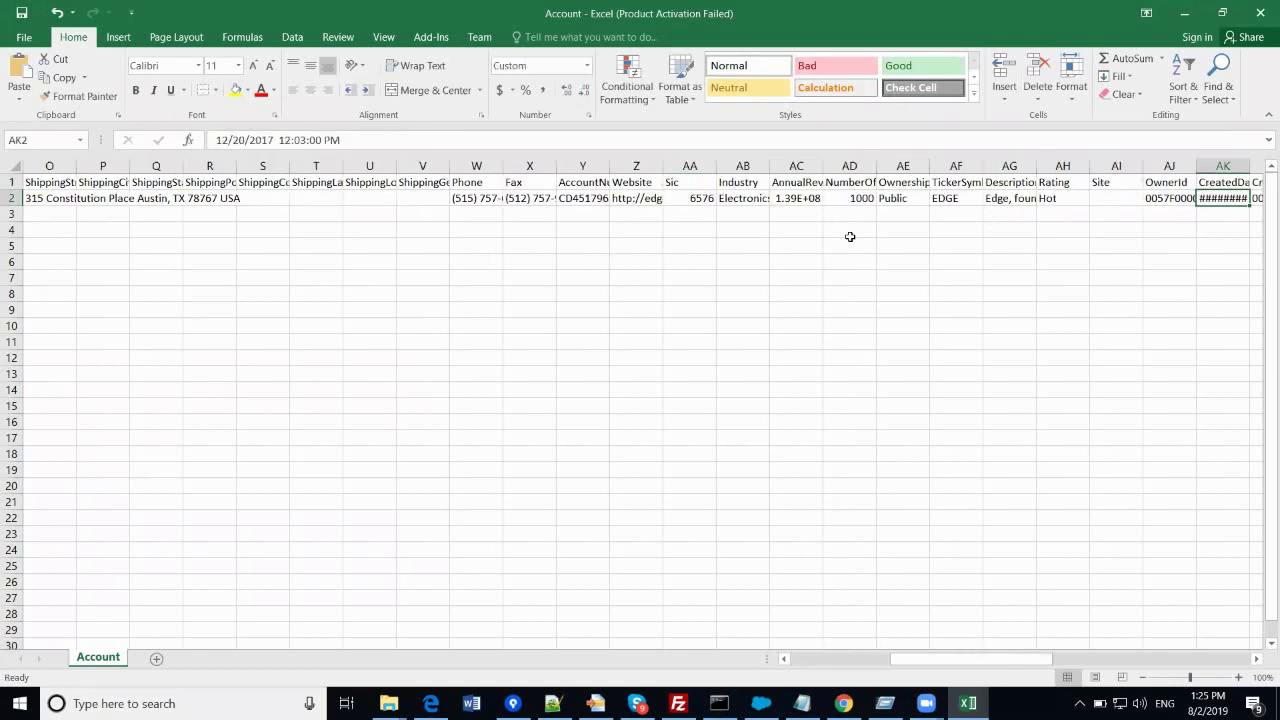
key(Right)
key(Right)
key(Right)
key(Right)
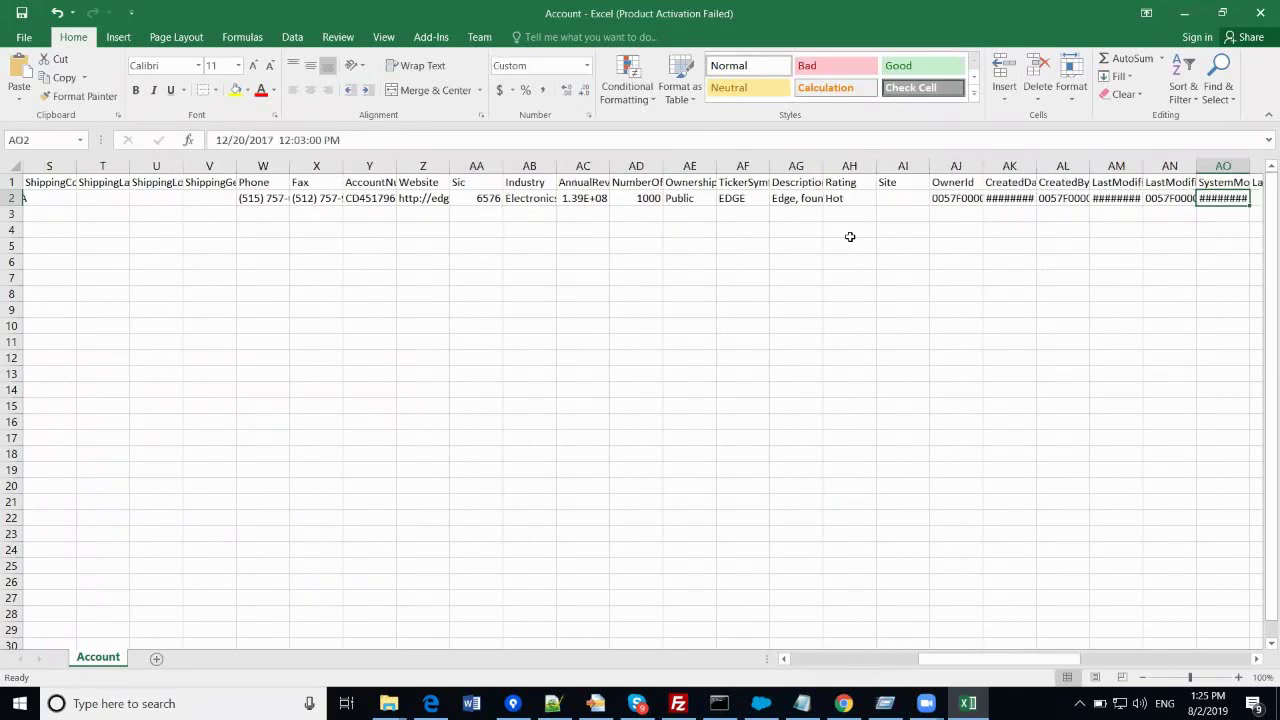
key(Right)
key(Right)
key(Right)
key(Right)
key(Right)
key(Right)
key(Right)
key(Right)
key(Right)
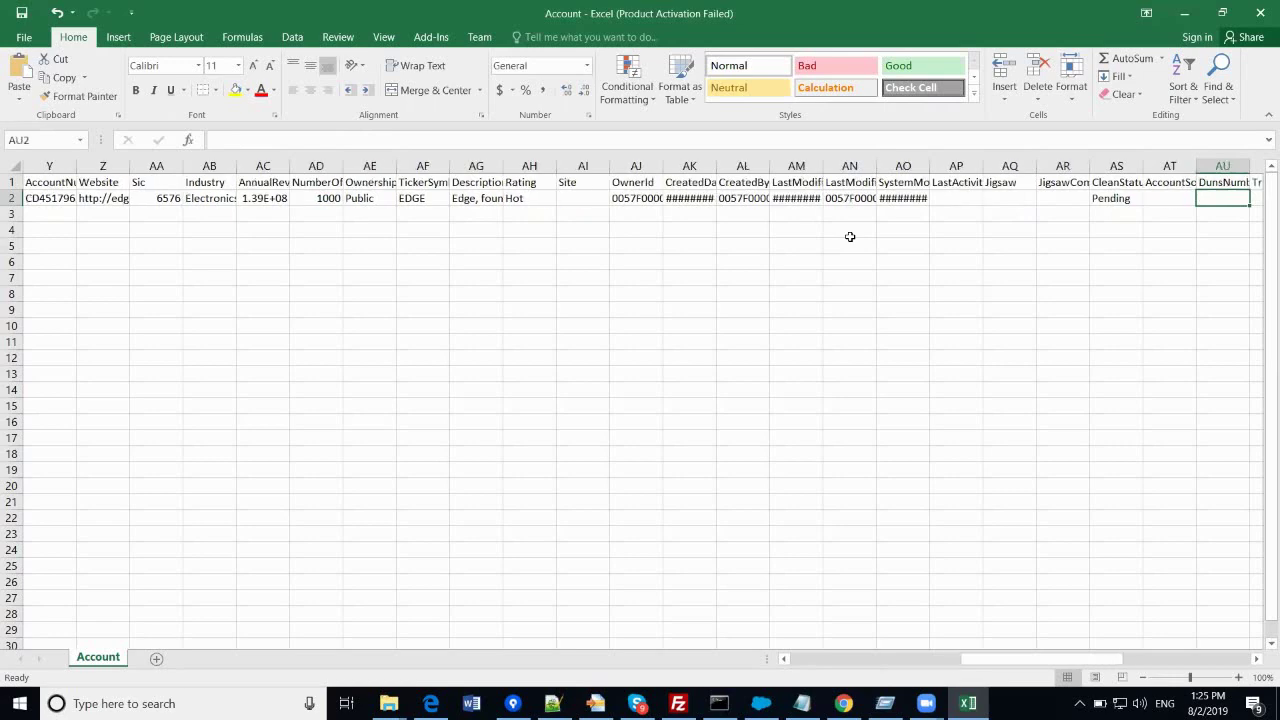
key(alt+Tab)
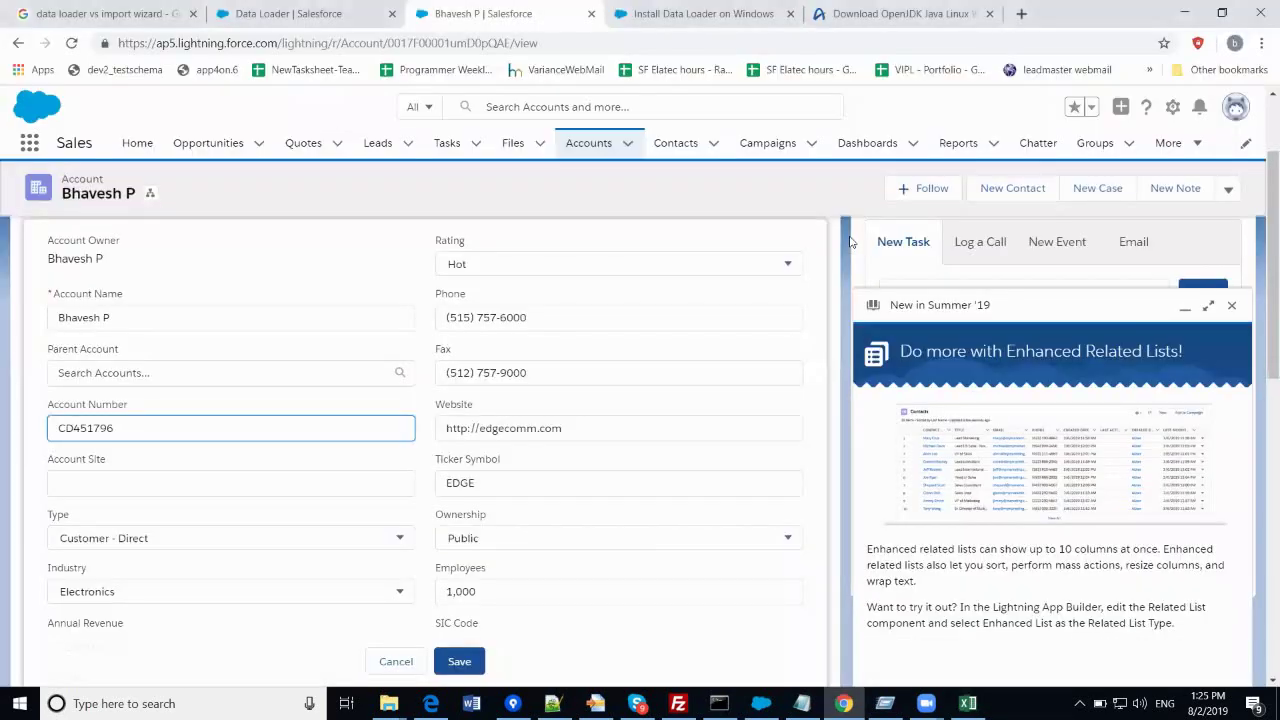
key(alt+Tab)
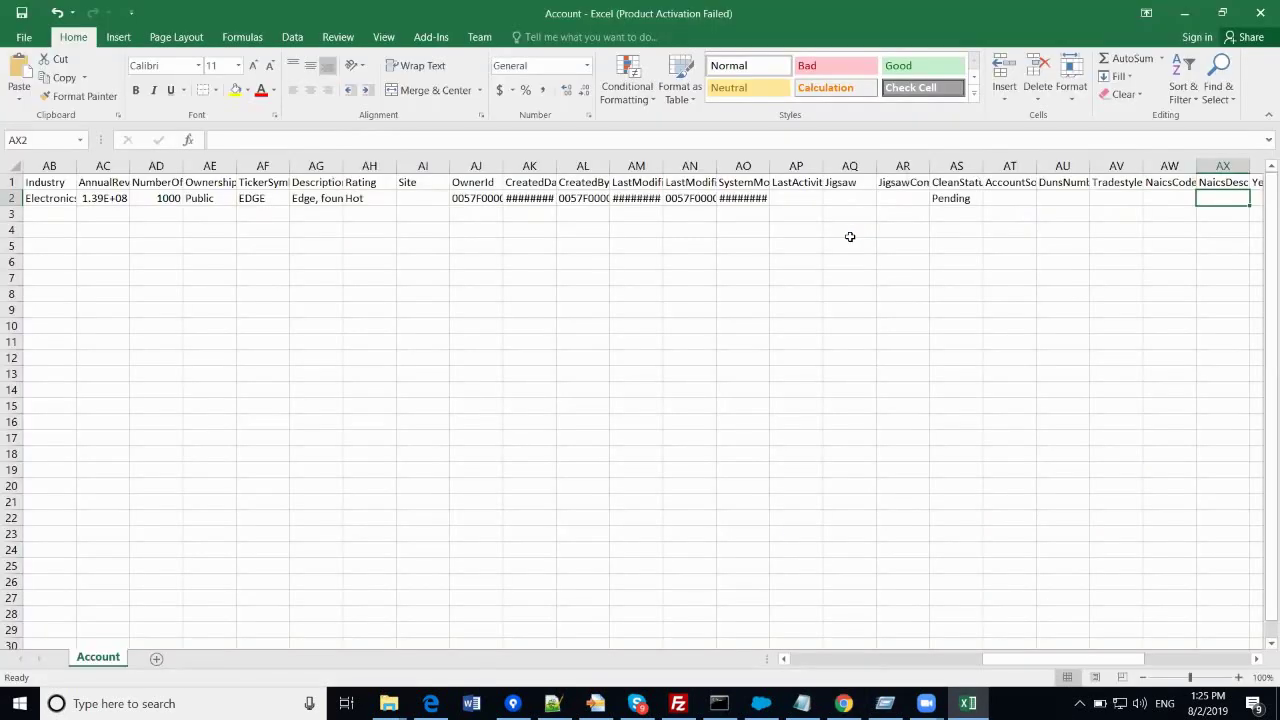
key(alt+Tab)
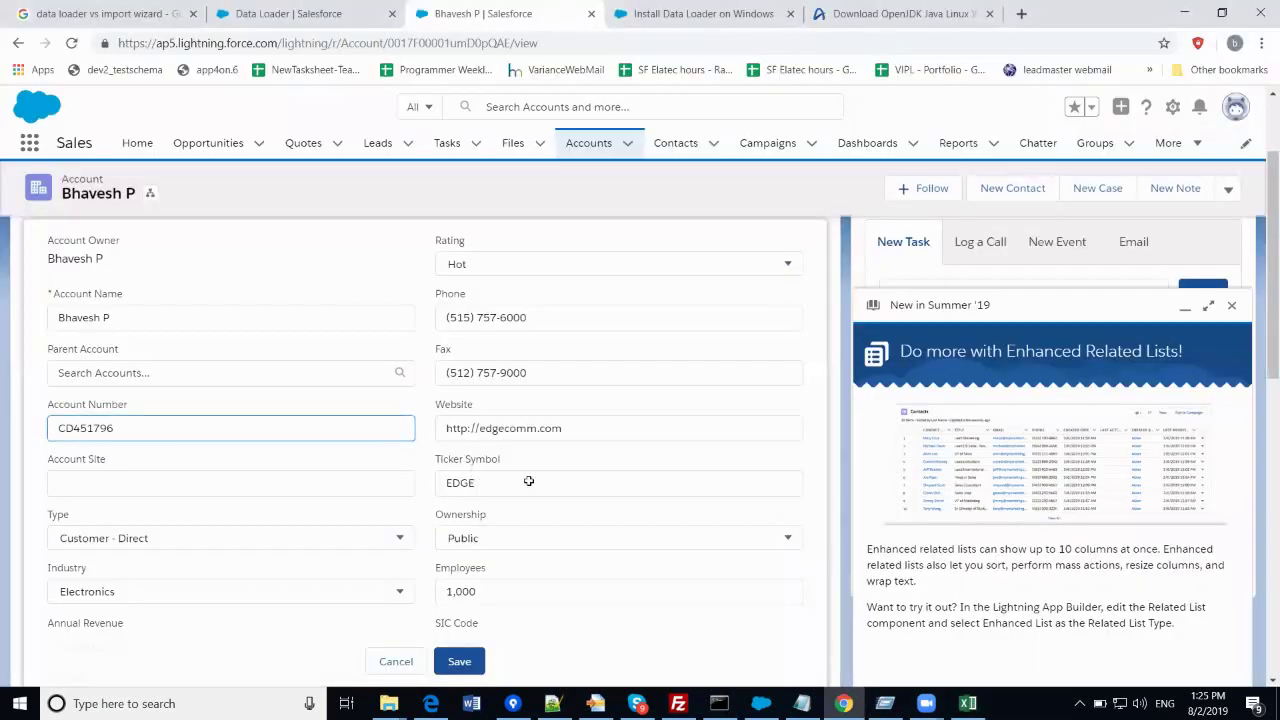
key(alt+Tab)
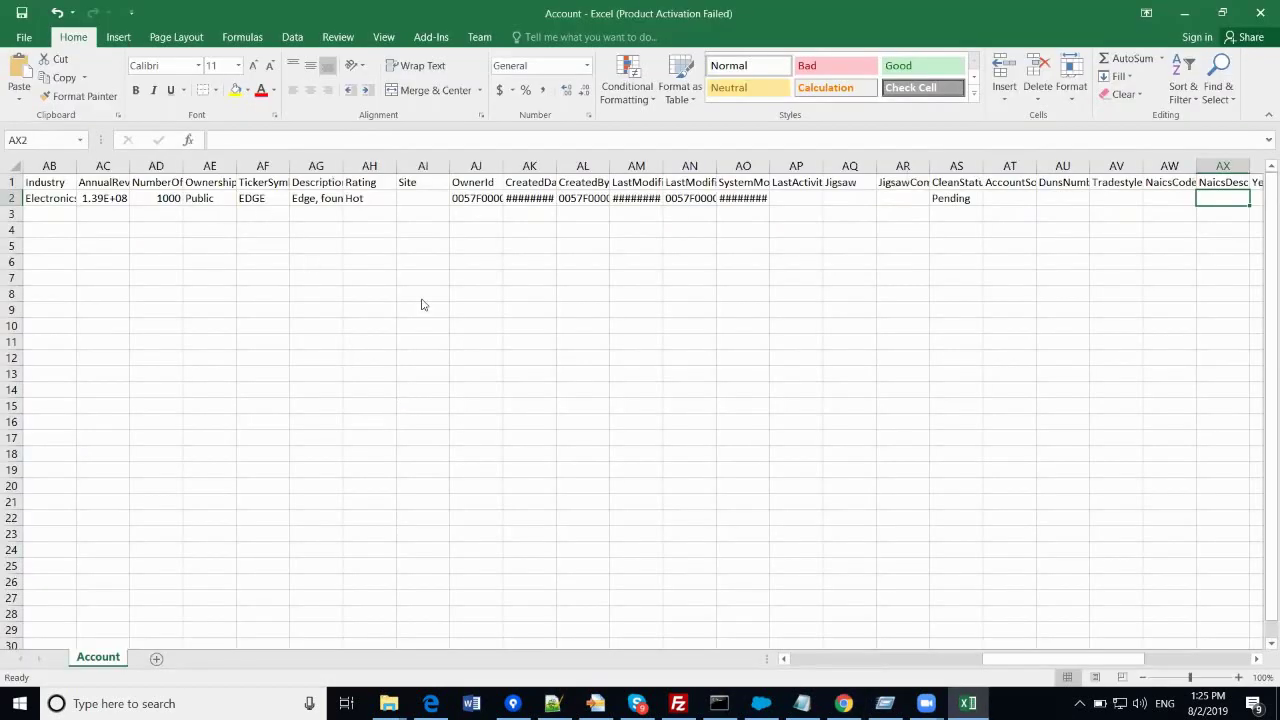
key(alt+Tab)
key(alt+Tab)
key(alt+Tab)
- Recheck the O2 shipping address against the account's Salesforce edit form
scroll(313, 372, down, 4)
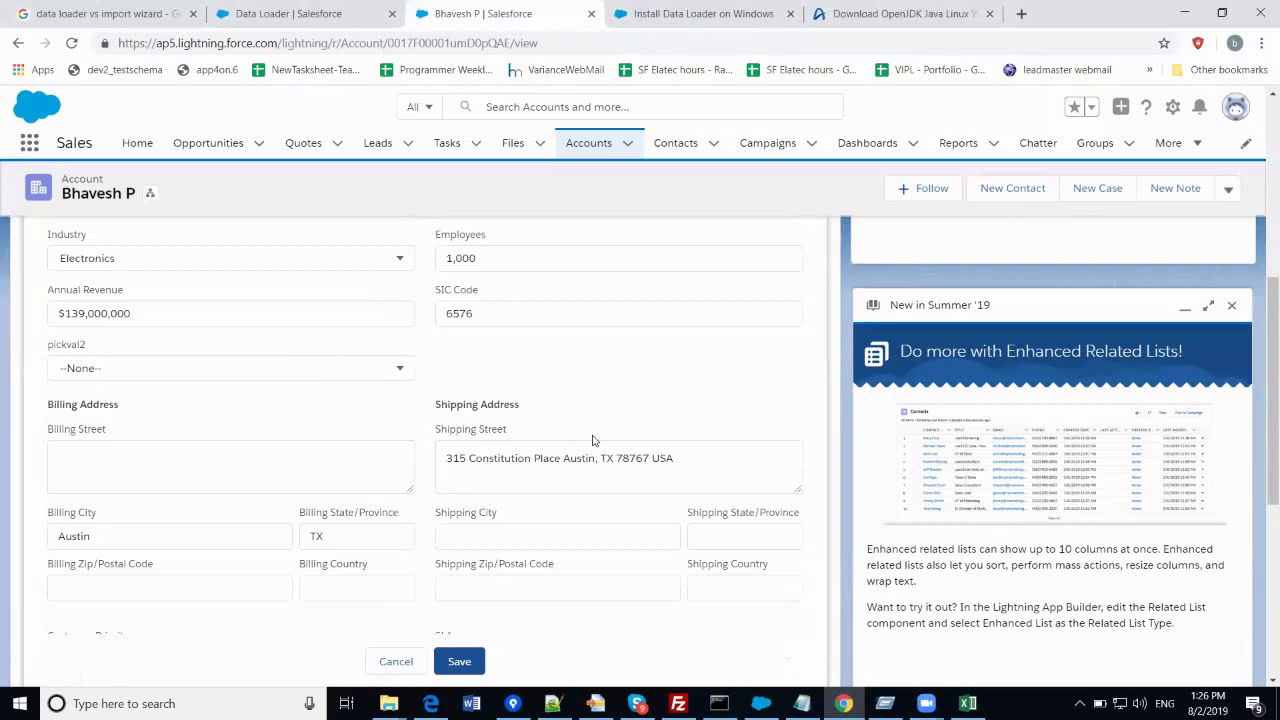
key(alt+Tab)
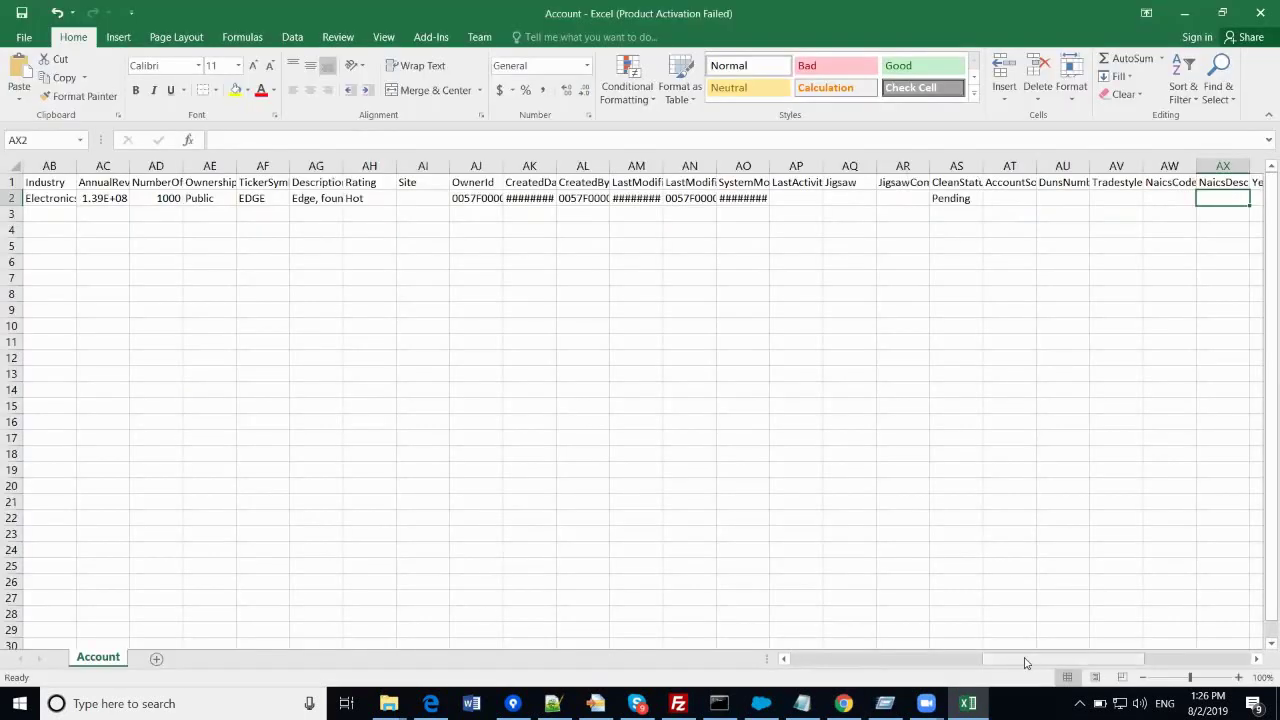
drag(1027, 660, 877, 664)
click(476, 202)
key(alt+Tab)
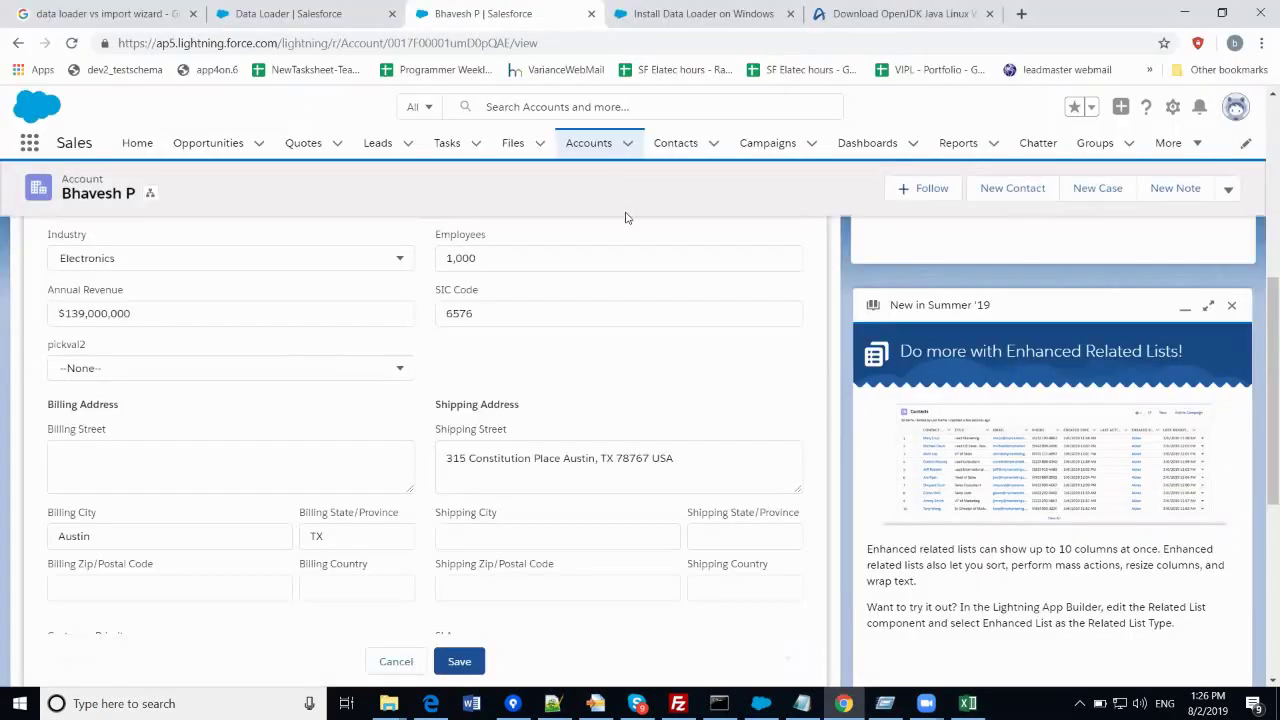